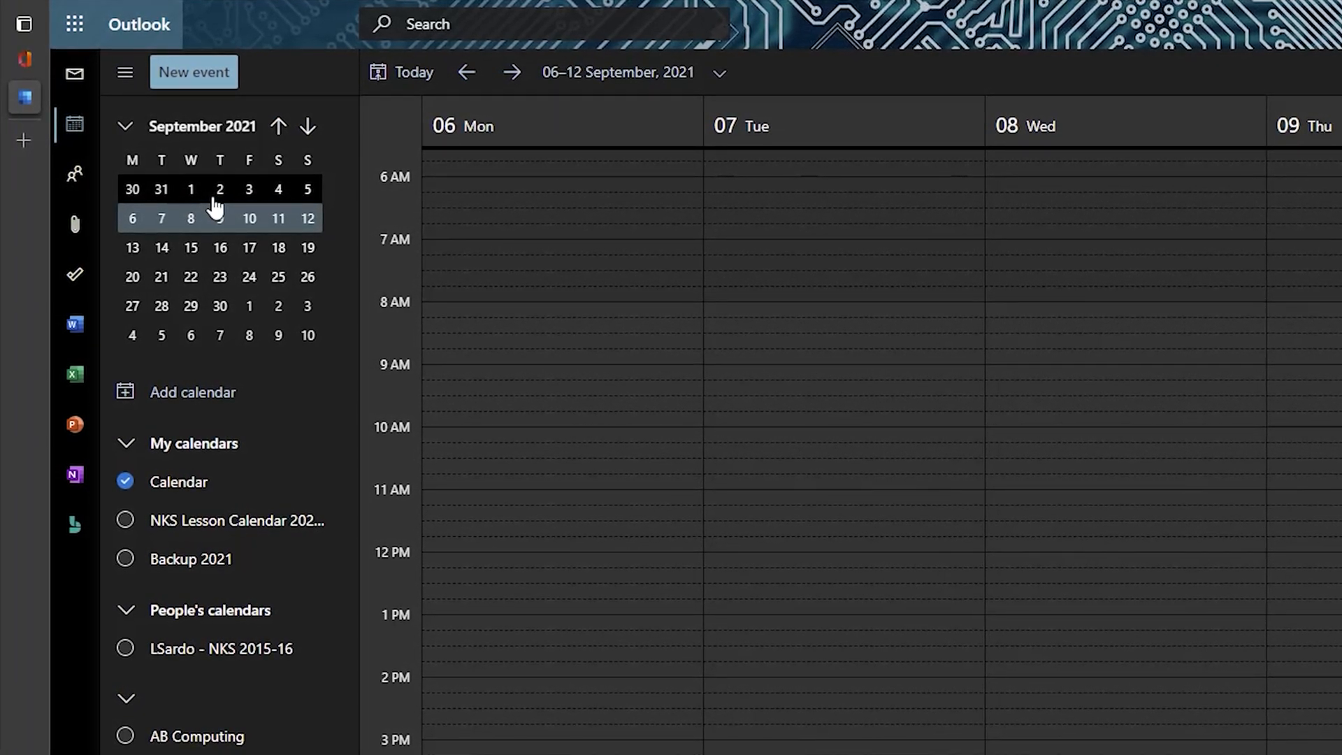
Add a calendar from a file, choosing NKS Lesson Calendar 2021-2 Calendar.ics for upload
left_click(180, 391)
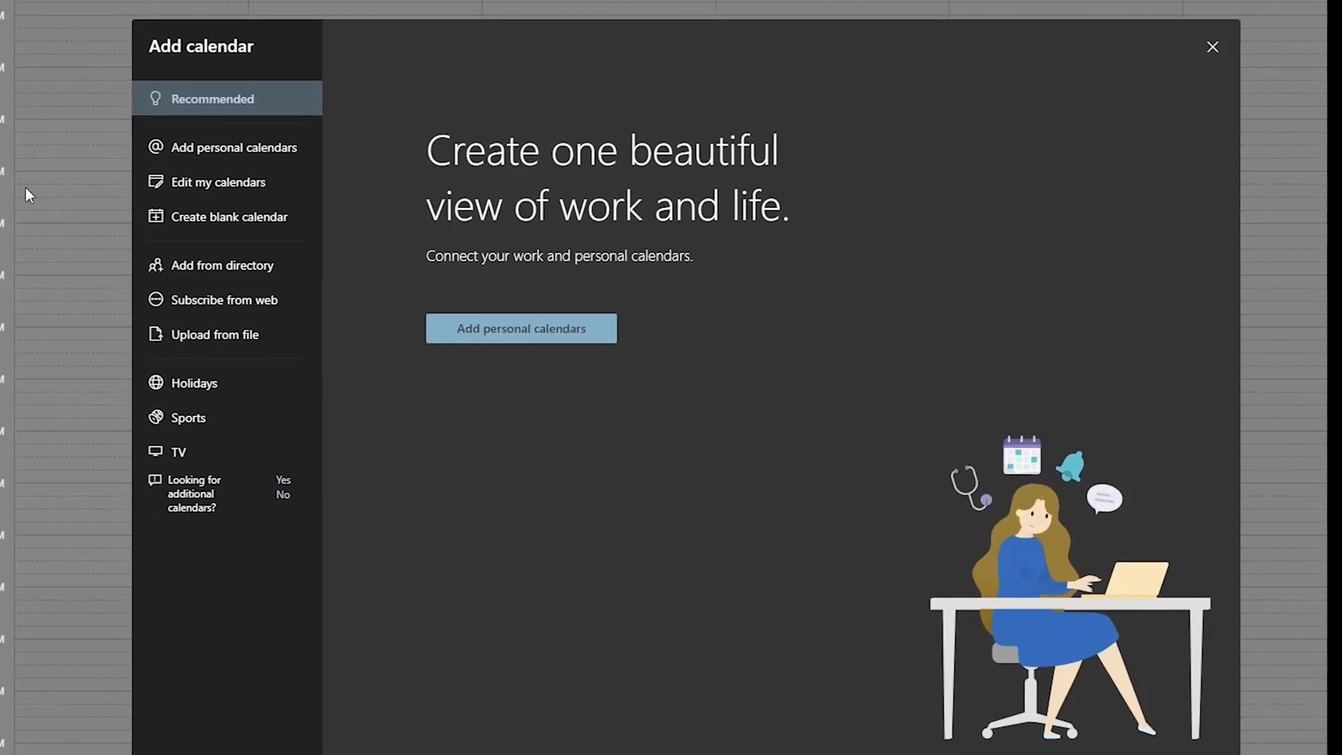
left_click(216, 339)
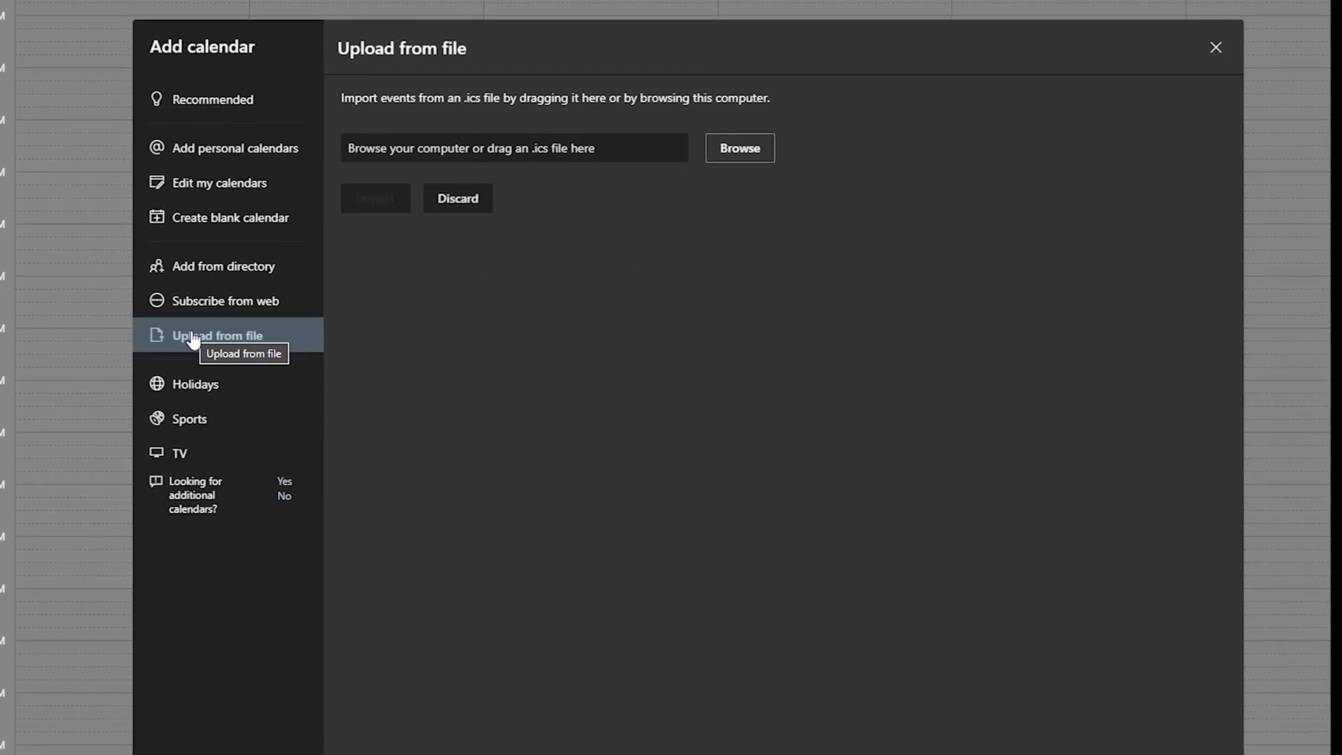
left_click(739, 165)
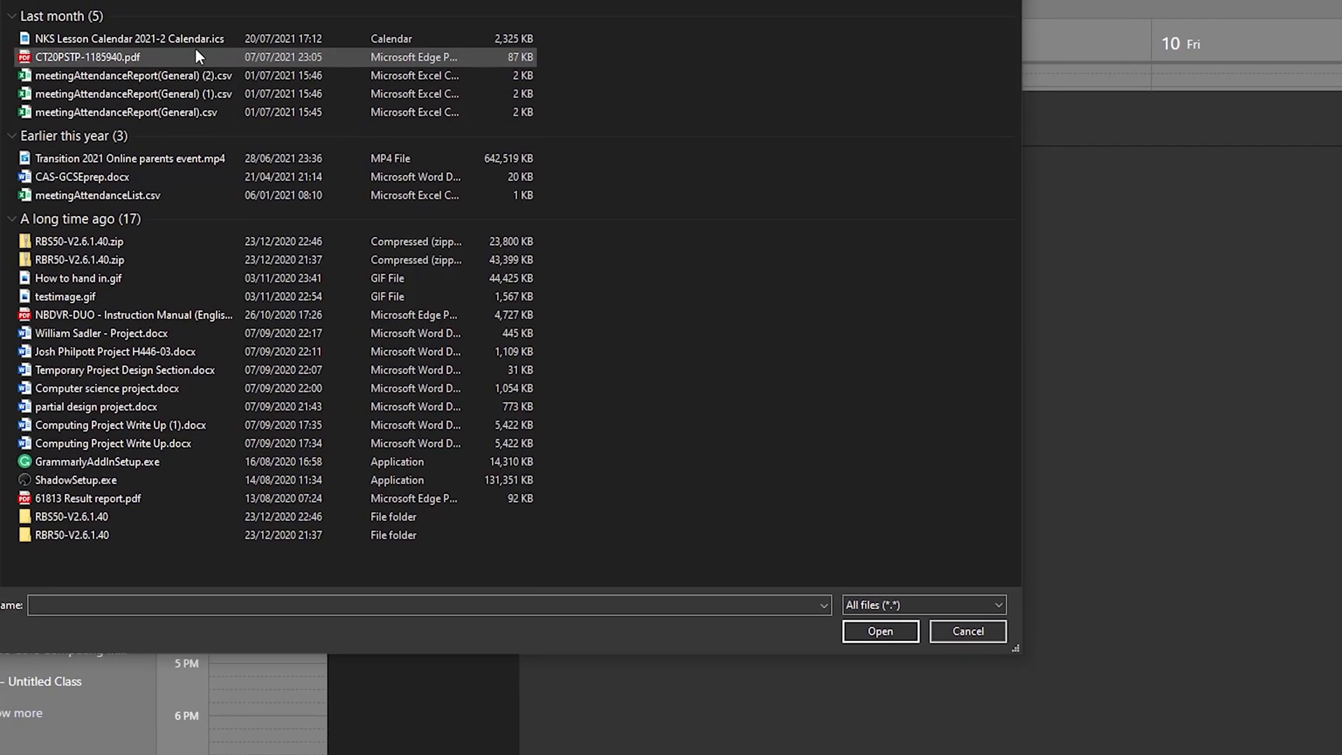
left_click(102, 39)
double_click(102, 40)
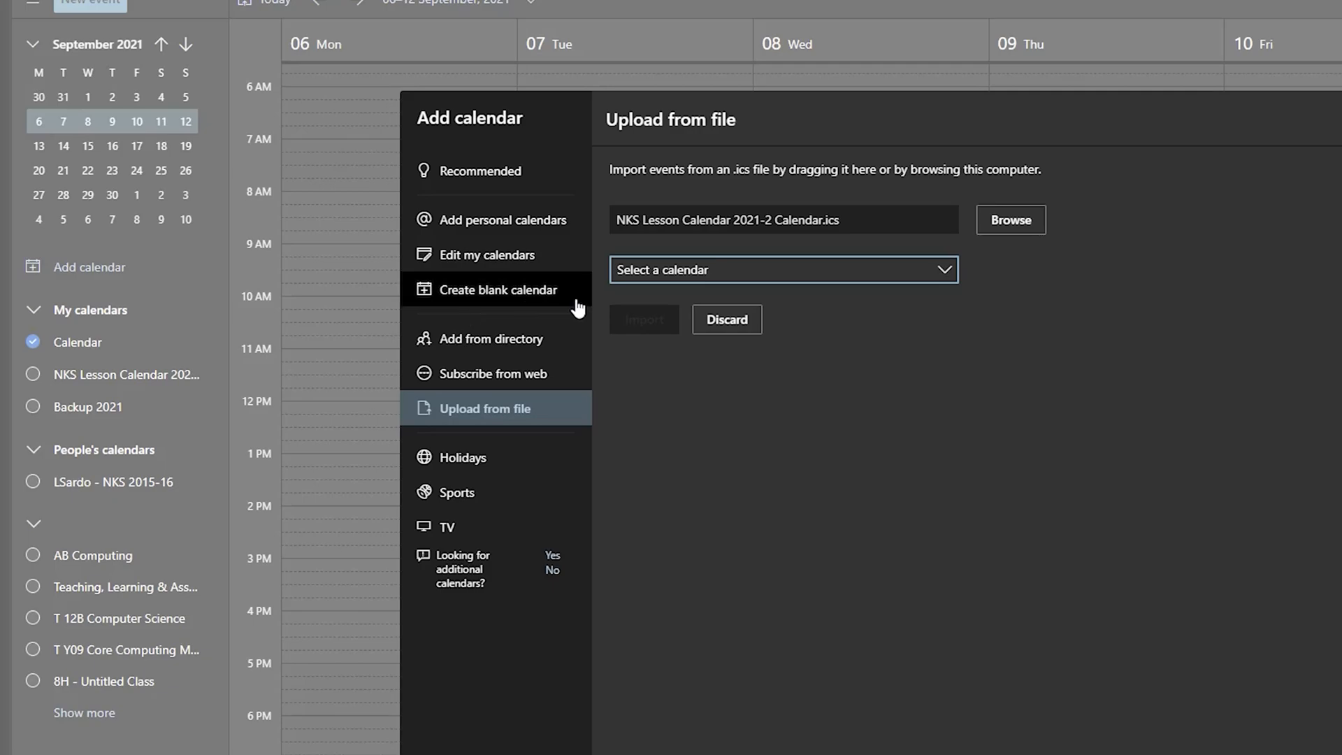
Import the file's events into the calendar named Calendar and close the Add calendar dialog
left_click(748, 273)
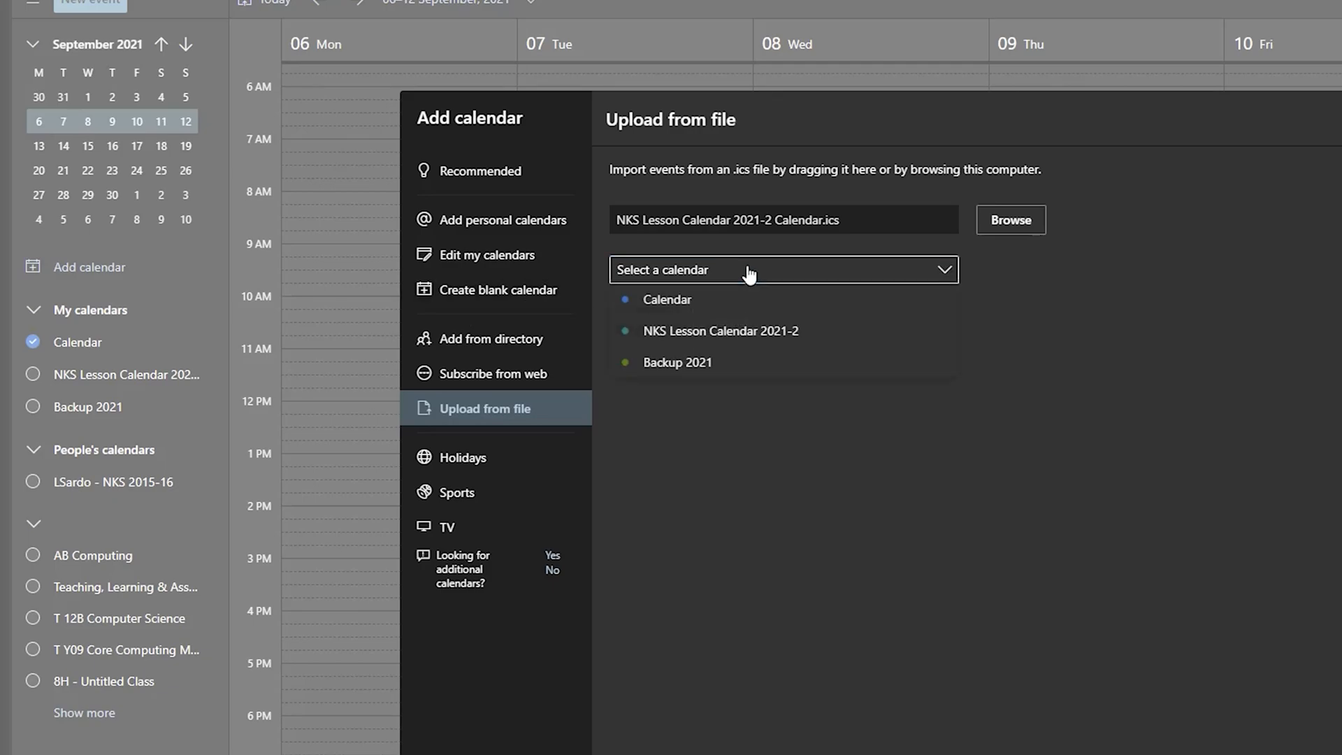
left_click(667, 301)
left_click(643, 320)
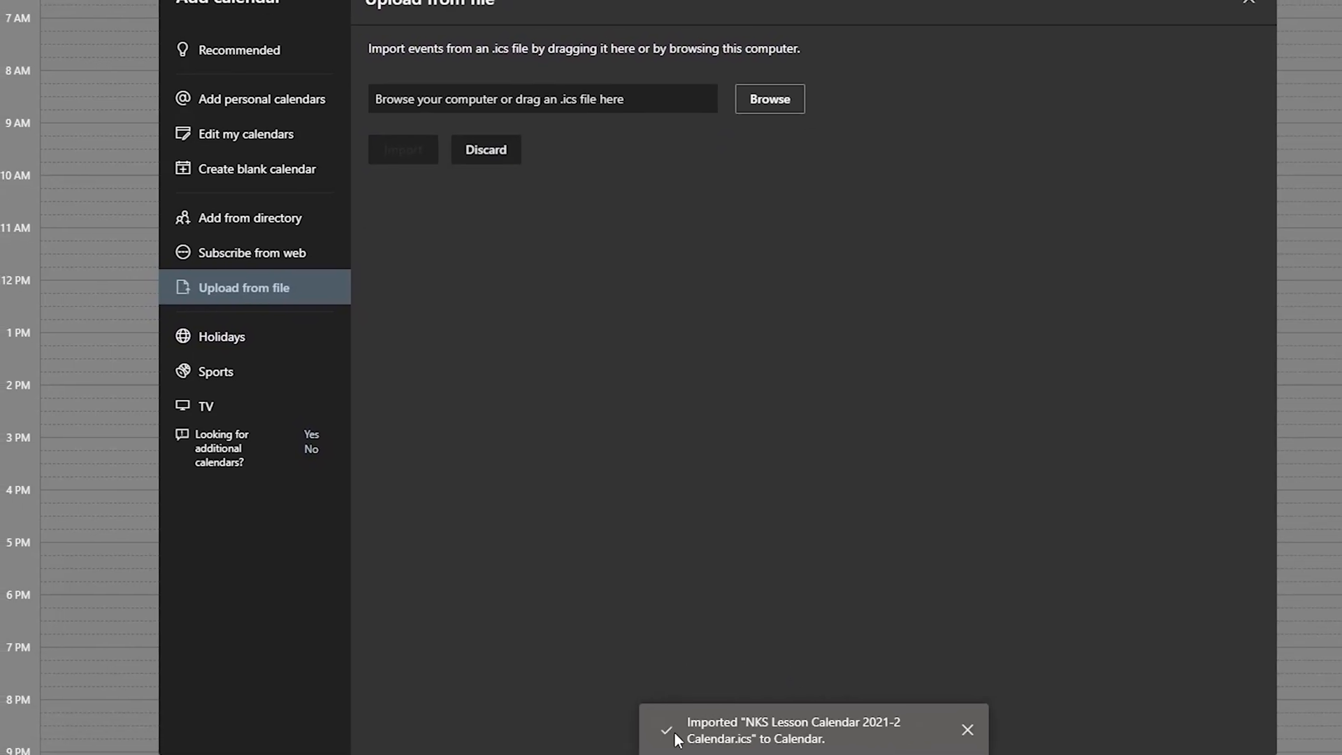
left_click(1249, 1)
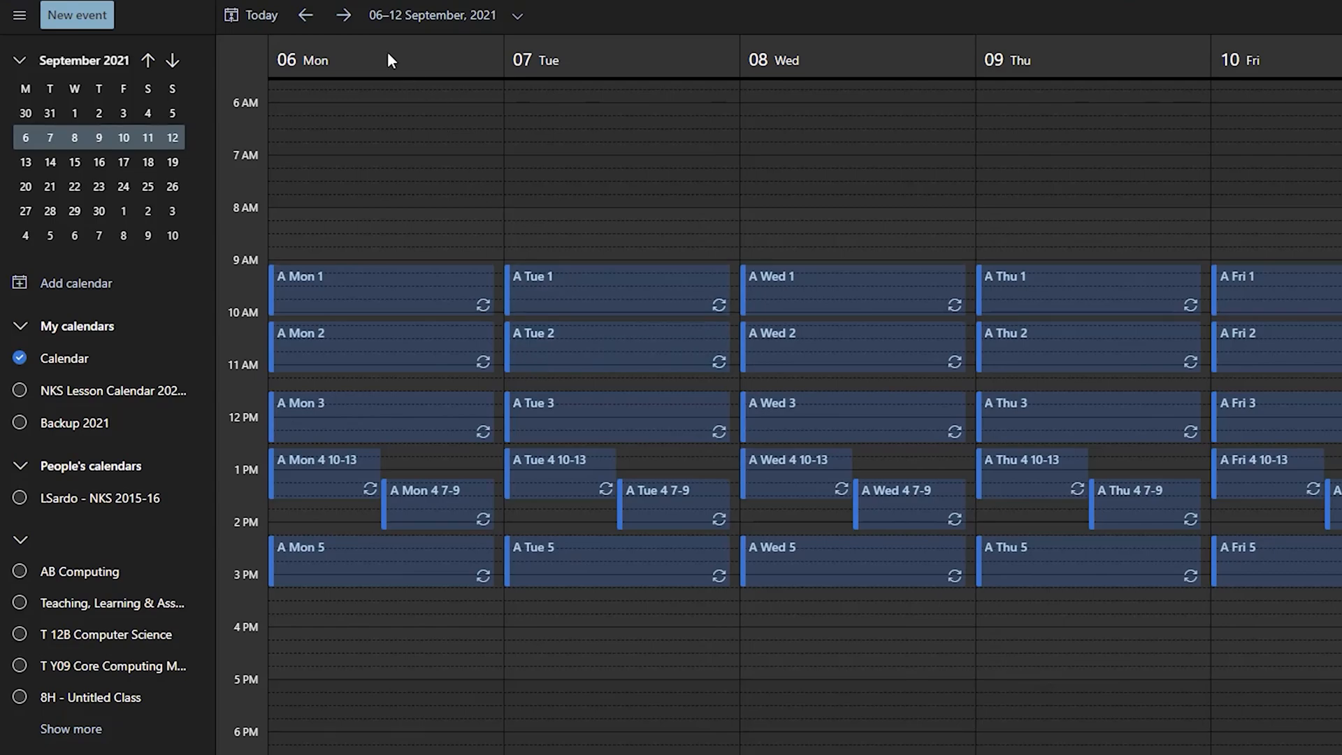
Open all events in the A Mon 1 series for editing from the 20–26 September week and set the reminder to Never
left_click(344, 20)
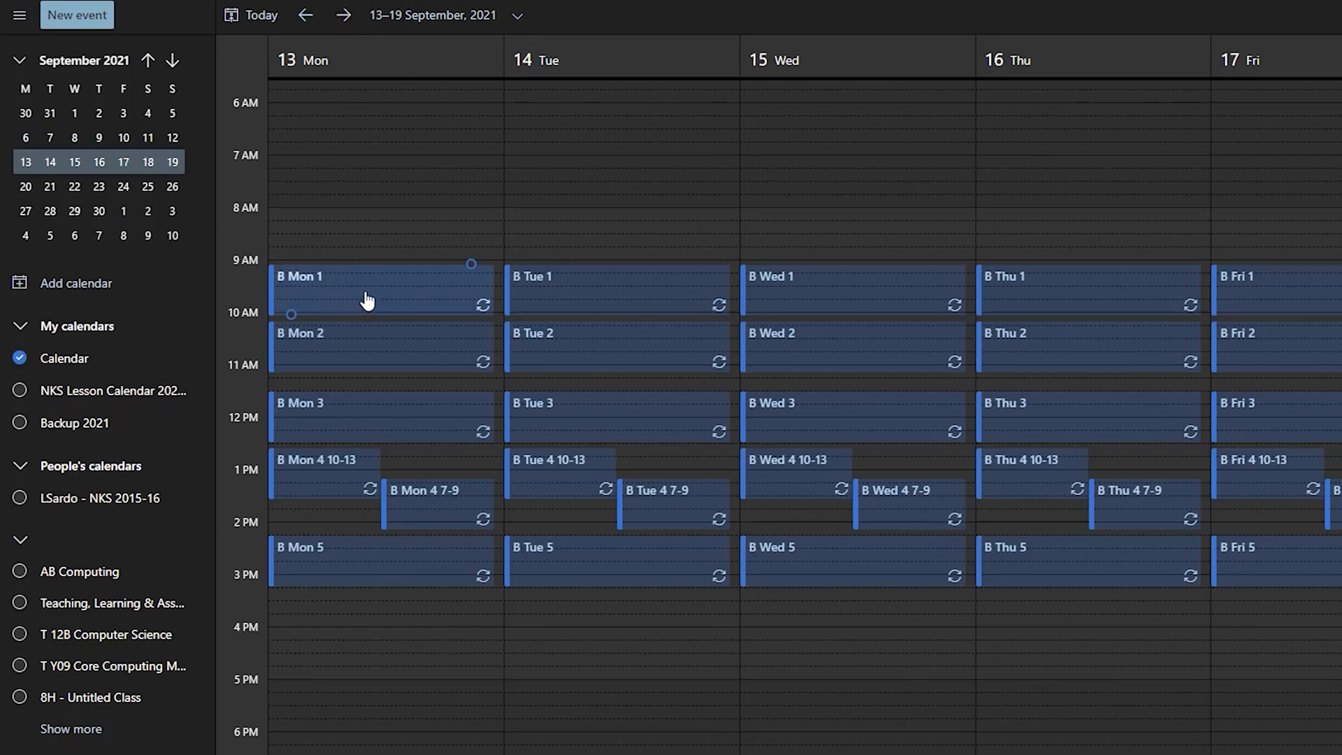
left_click(315, 25)
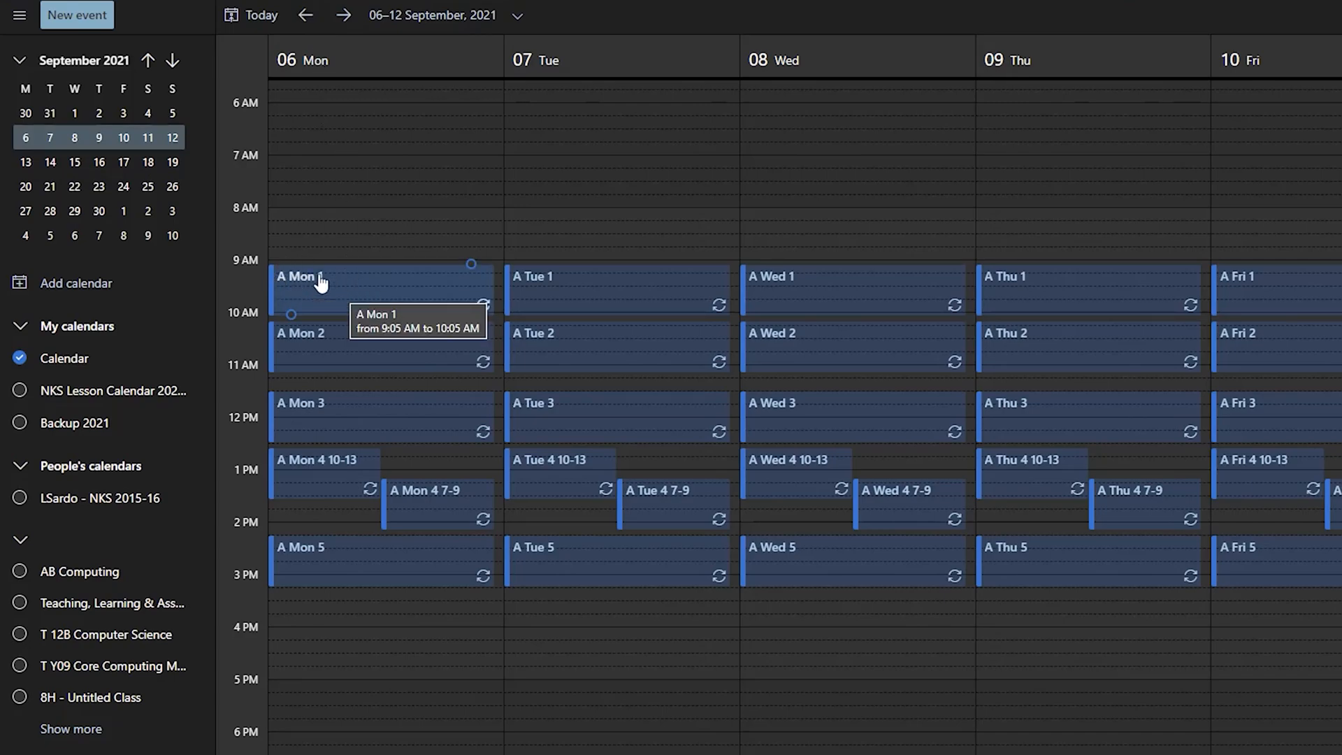
left_click(343, 15)
left_click(343, 14)
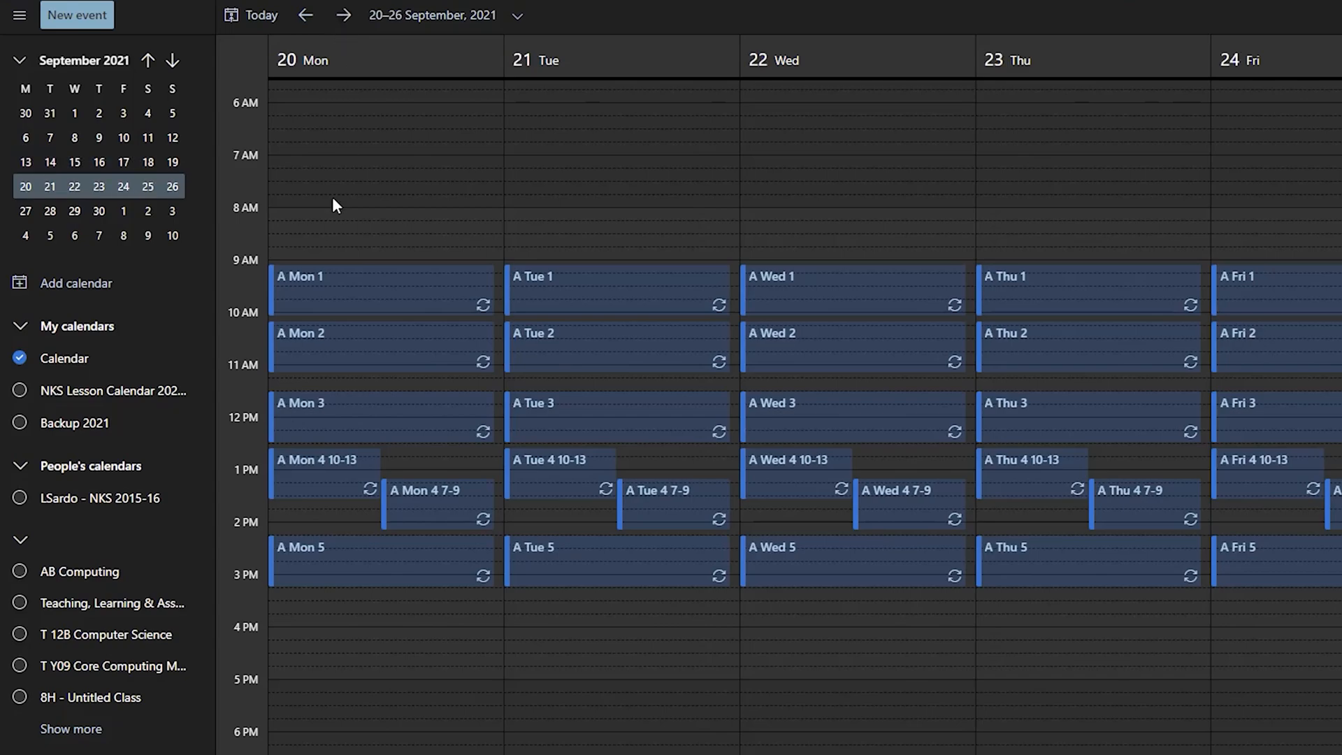
left_click(322, 302)
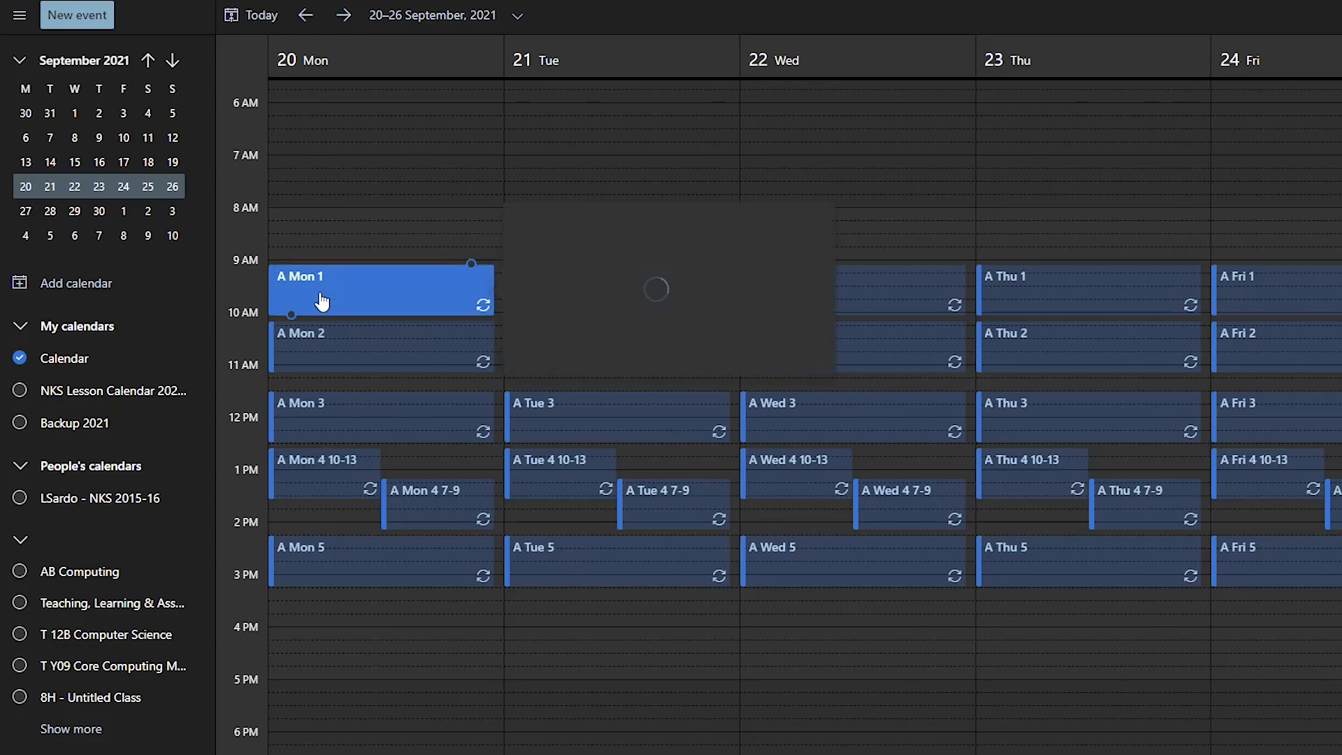
left_click(578, 365)
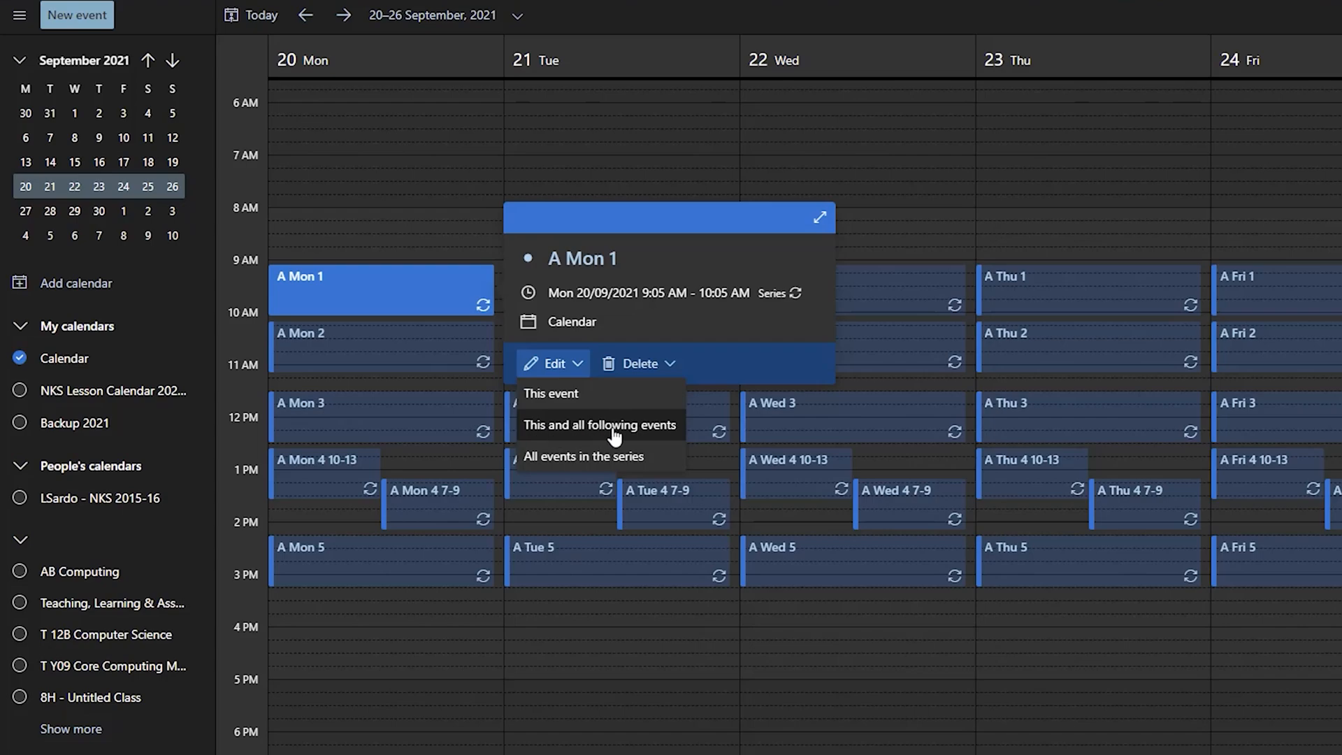
left_click(570, 458)
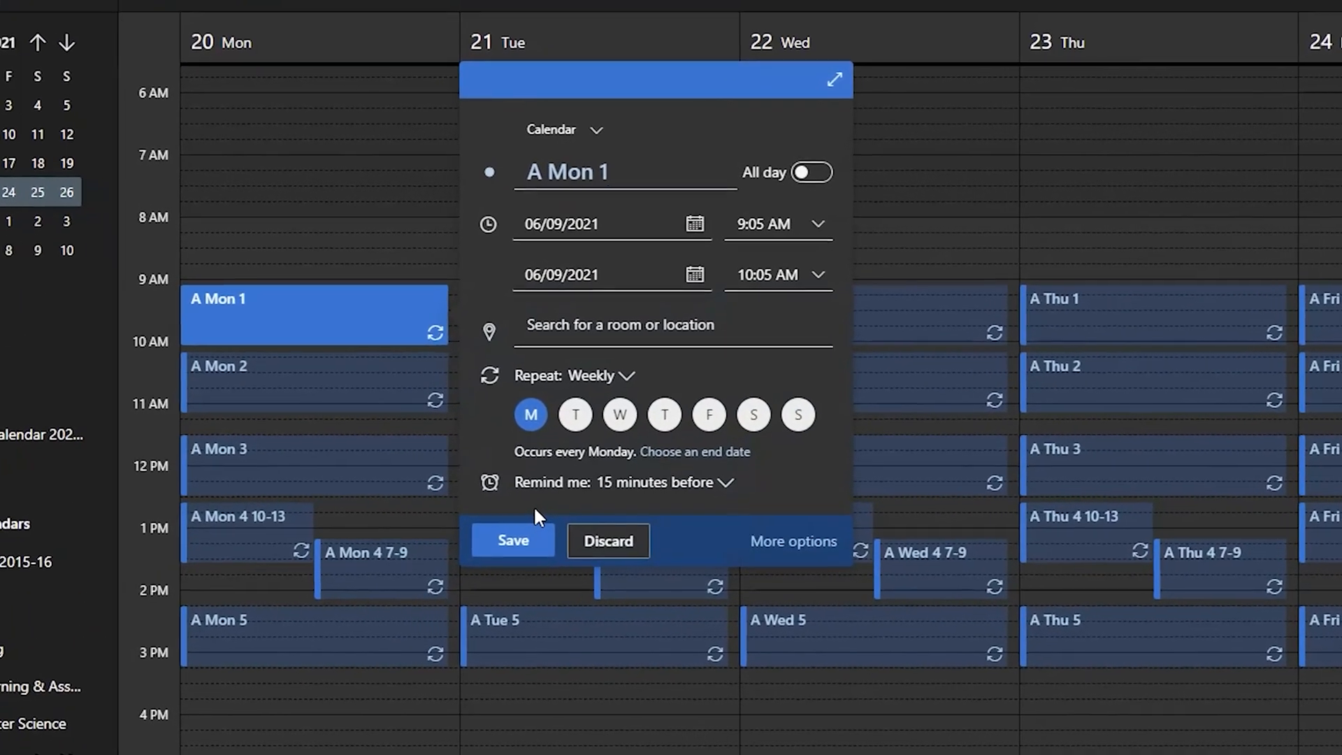
left_click(703, 483)
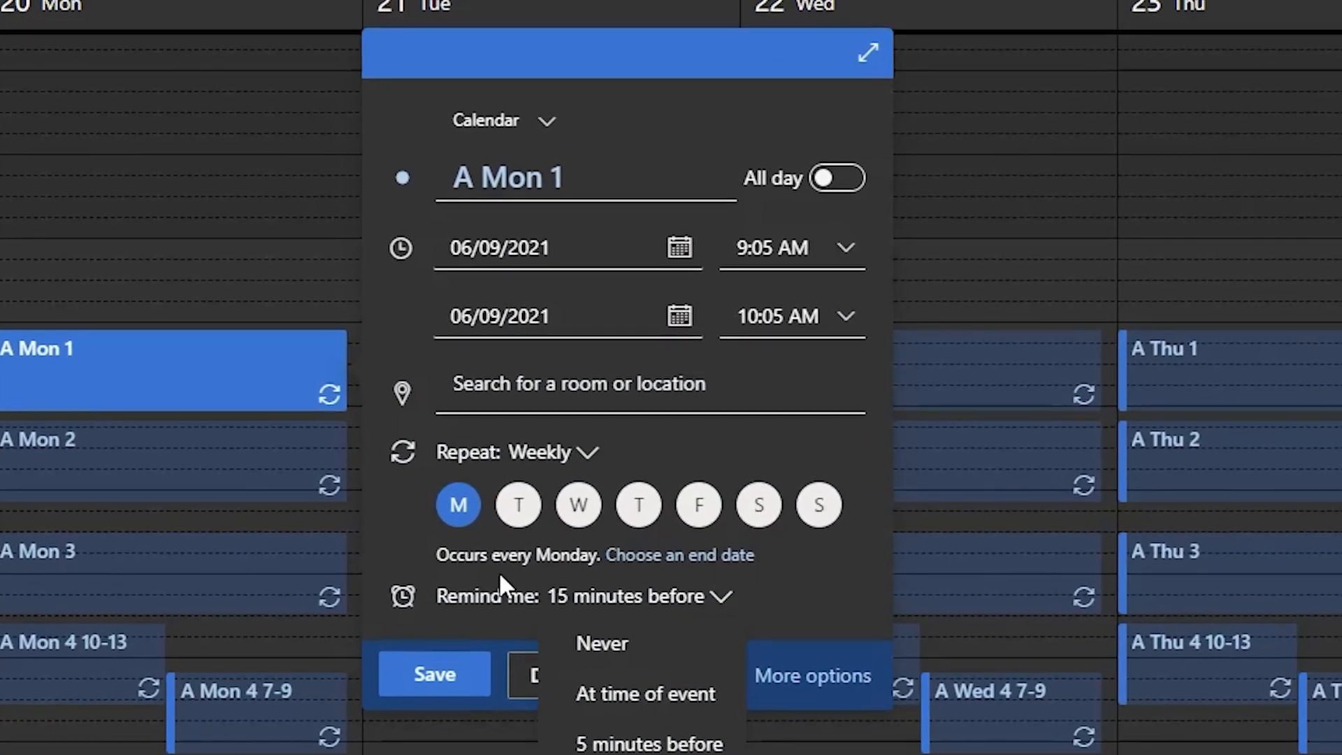
left_click(602, 646)
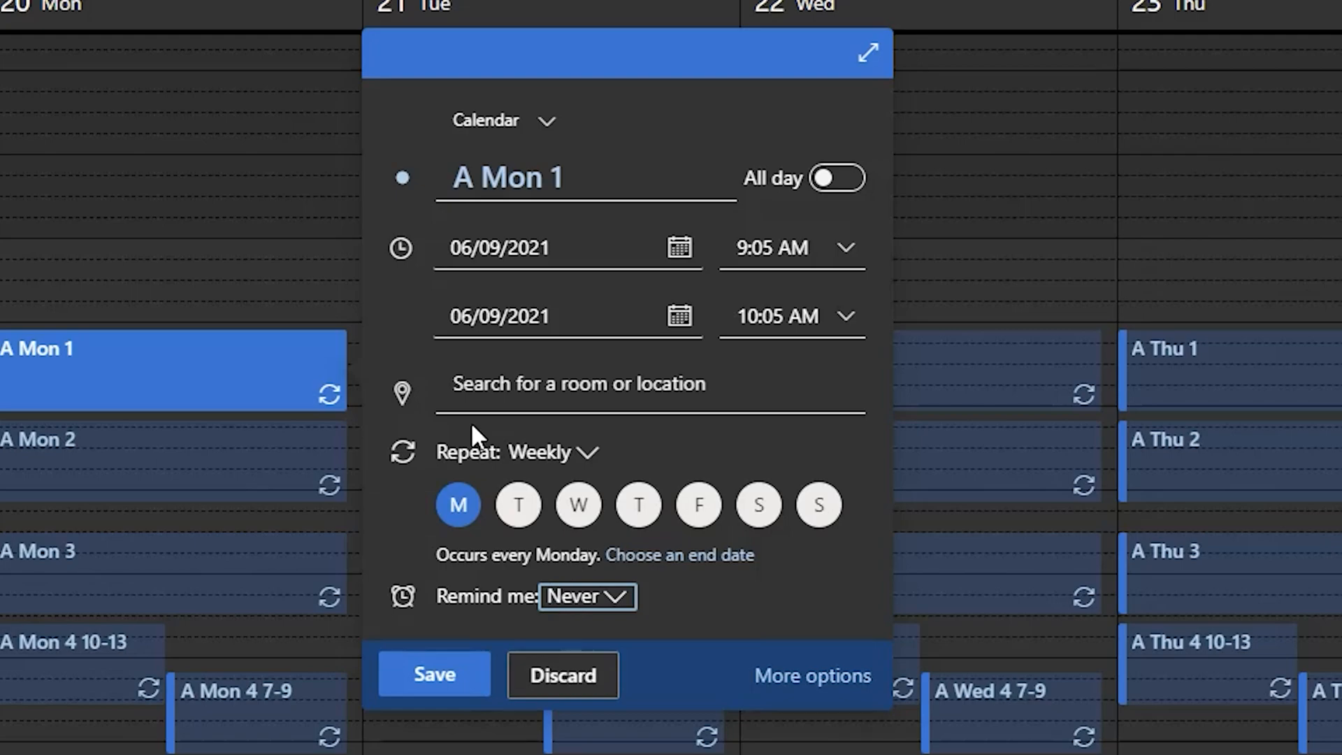
Rename the A Mon 1 series as "Computing - MJG"
triple_click(609, 171)
type("7A Computing")
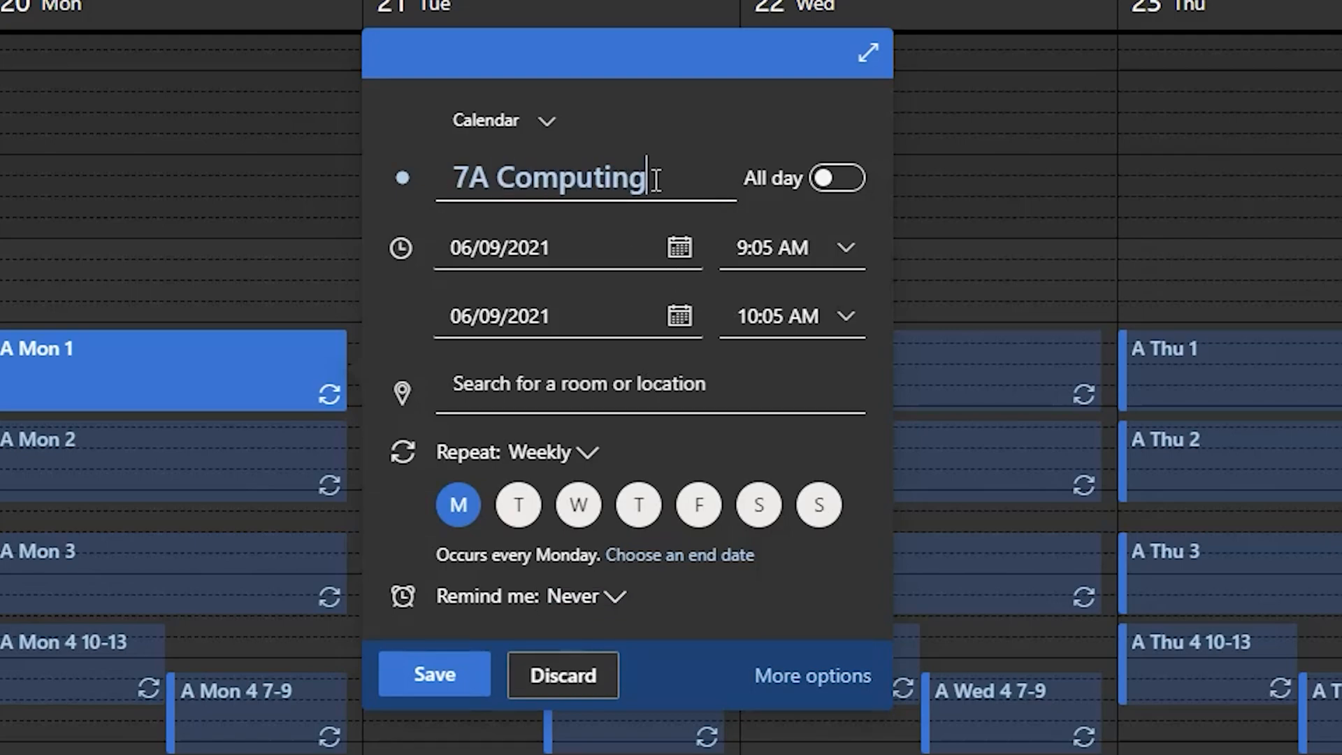
left_click_drag(656, 179, 460, 179)
type("Computing - Mr Gowen")
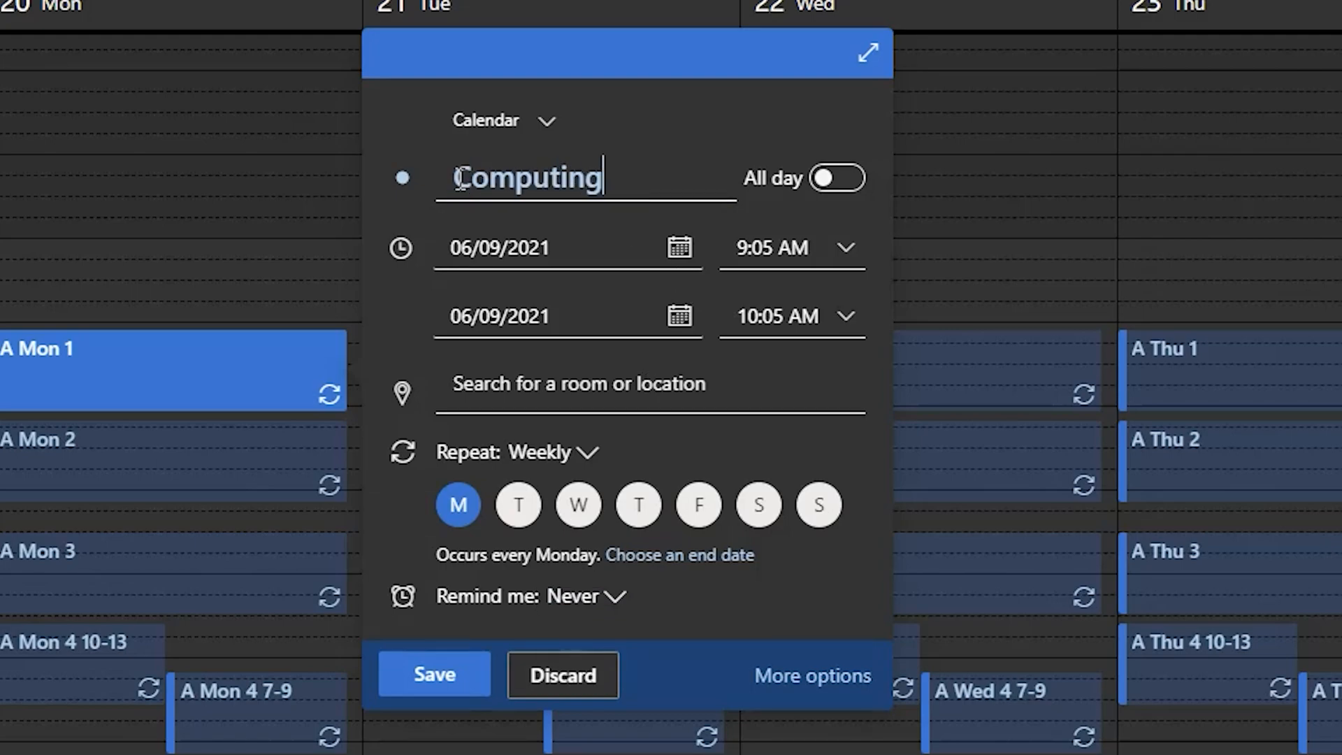
key("BackSpace")
key("BackSpace")
key("BackSpace")
key("BackSpace")
key("BackSpace")
key("BackSpace")
key("BackSpace")
type("JG")
Set the location of the Computing series to D15 and save the series
left_click(505, 378)
type("D15")
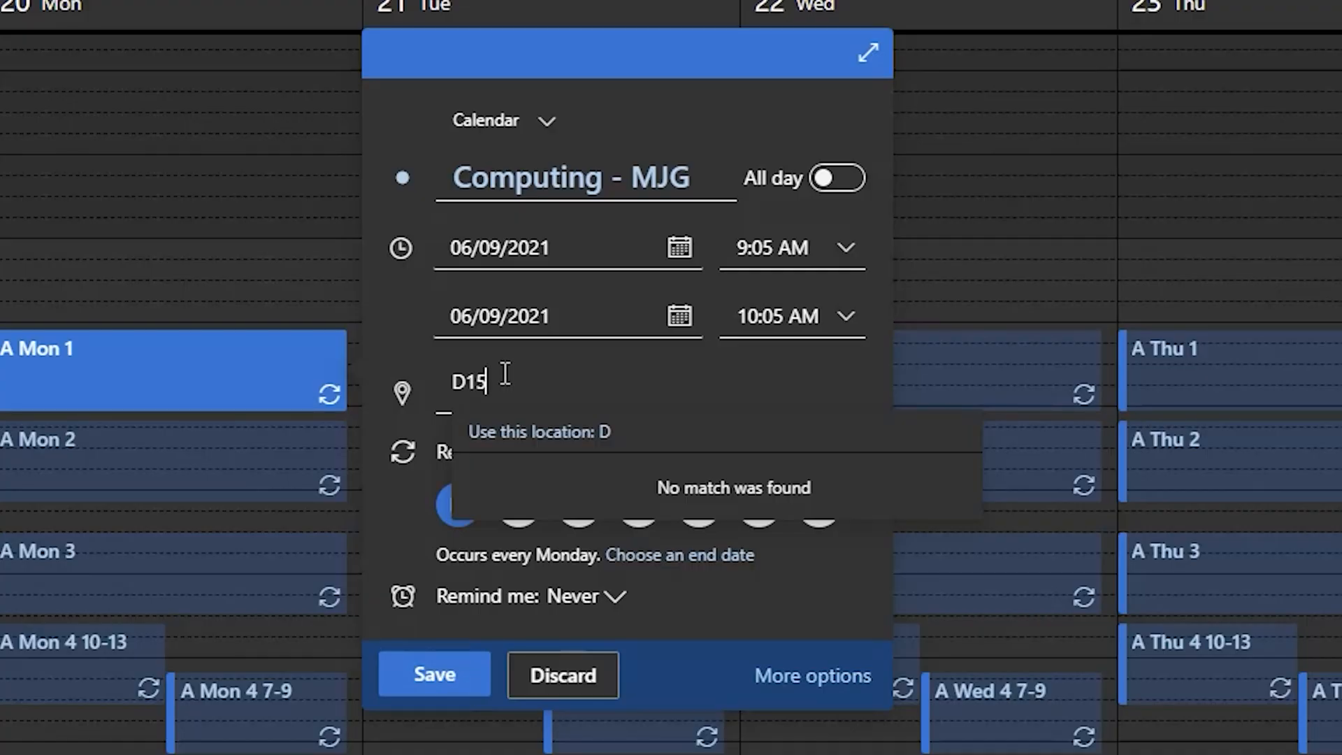
key("Return")
left_click(448, 680)
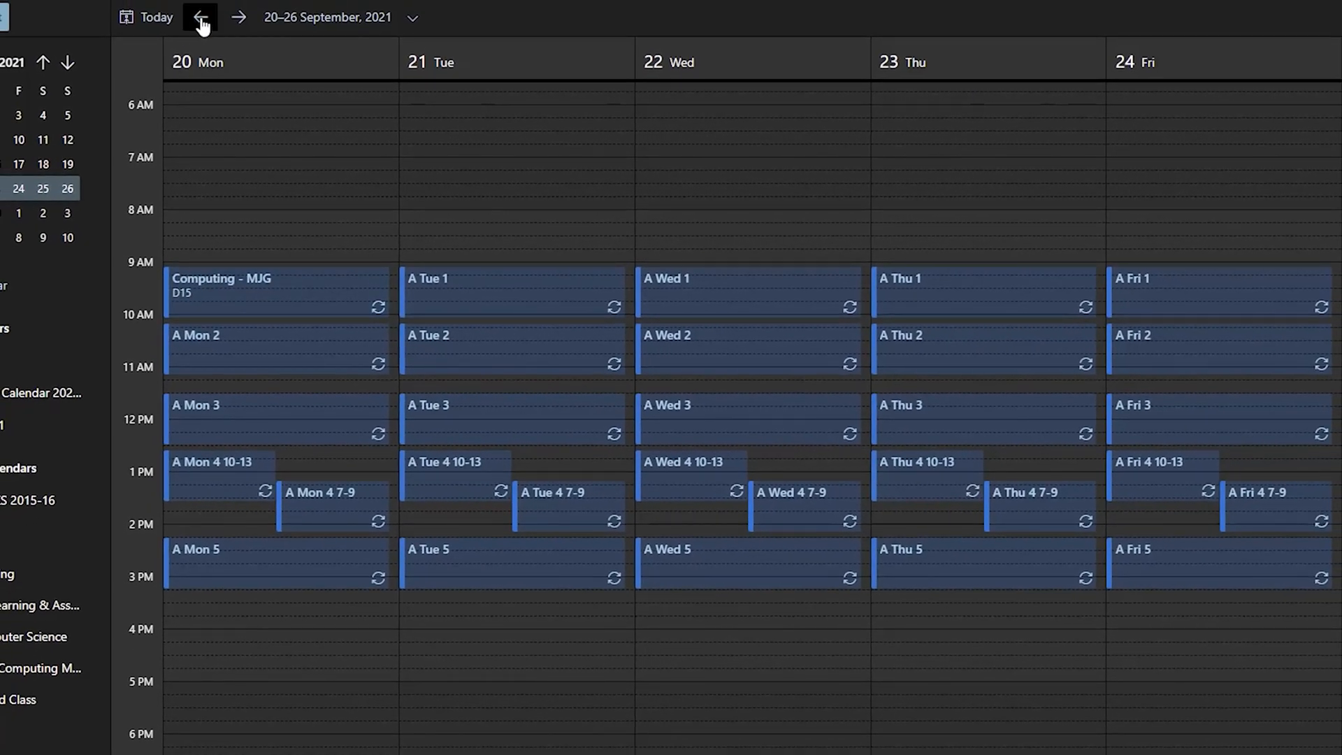
Examine the weeks between 6 September and 7 November for the renamed lesson, the A/B week pattern and the half-term break
left_click(201, 18)
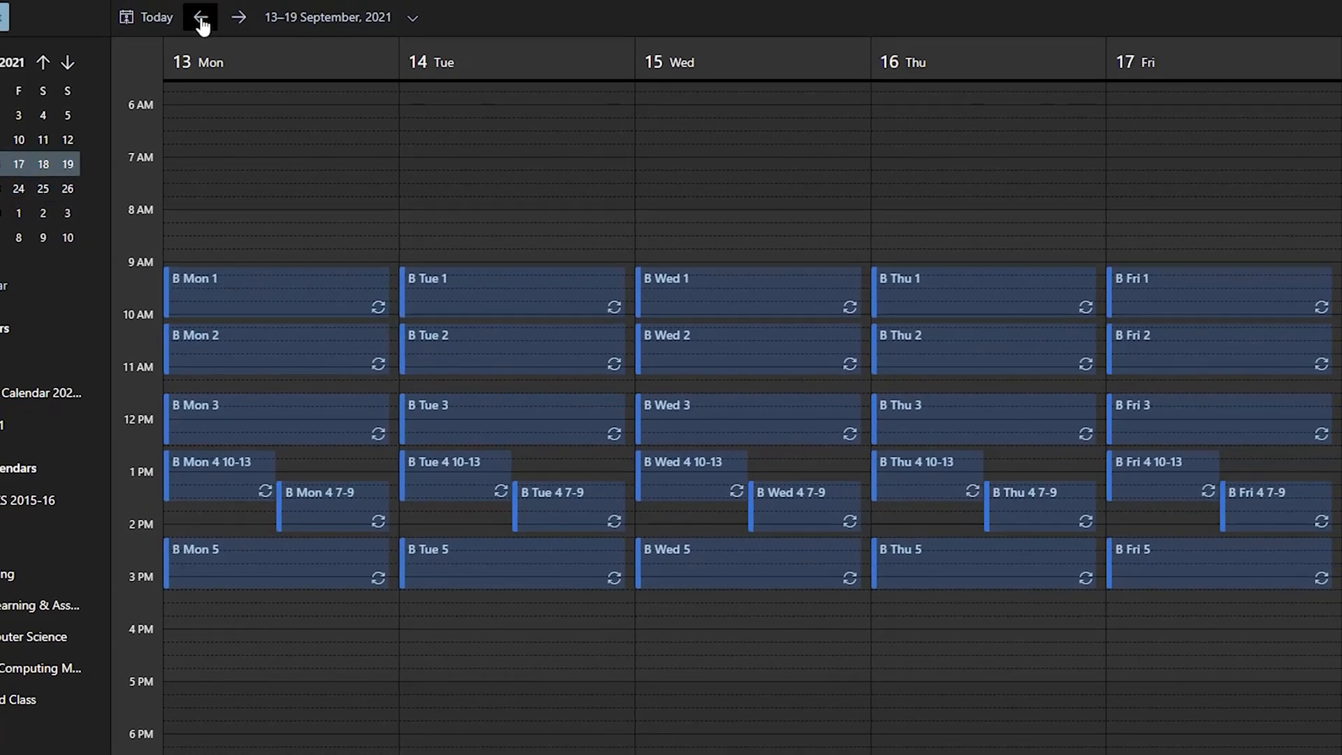
left_click(202, 19)
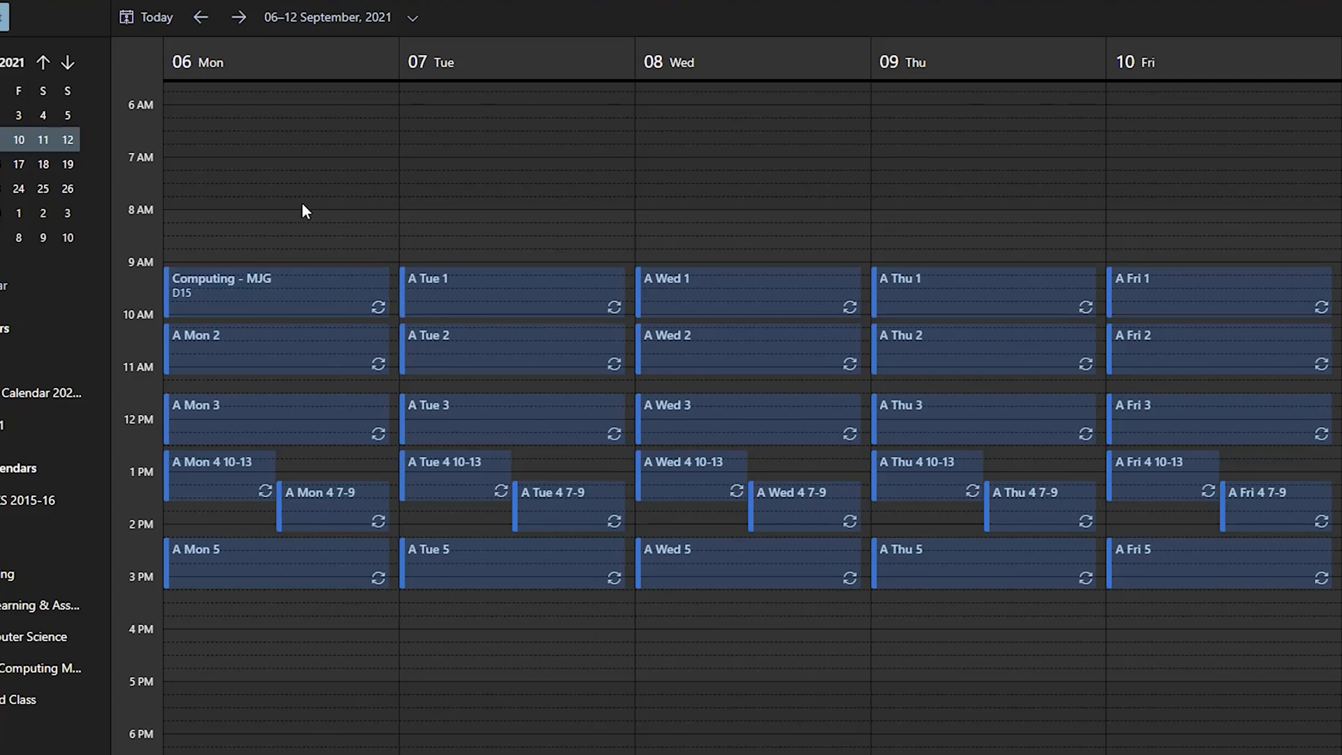
left_click(238, 18)
left_click(237, 17)
left_click(238, 17)
left_click(238, 18)
left_click(238, 18)
left_click(238, 18)
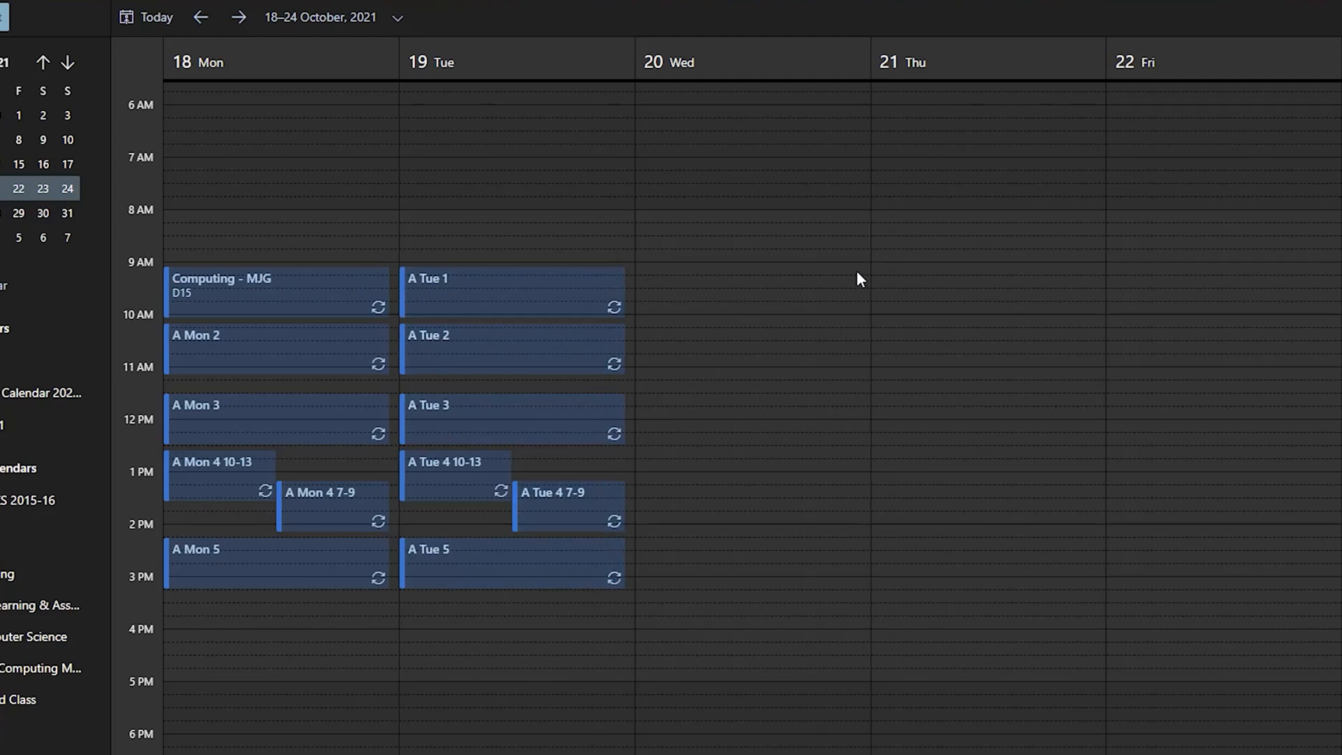
left_click(238, 17)
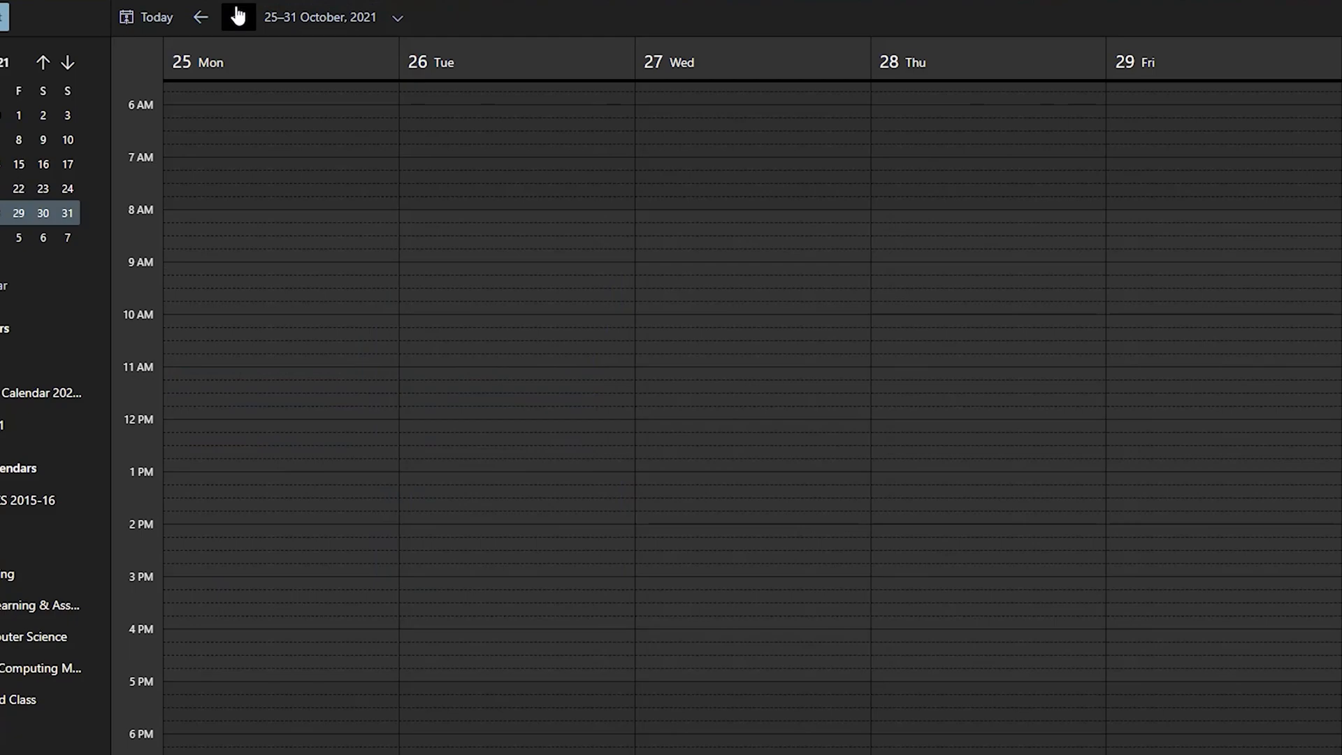
left_click(237, 17)
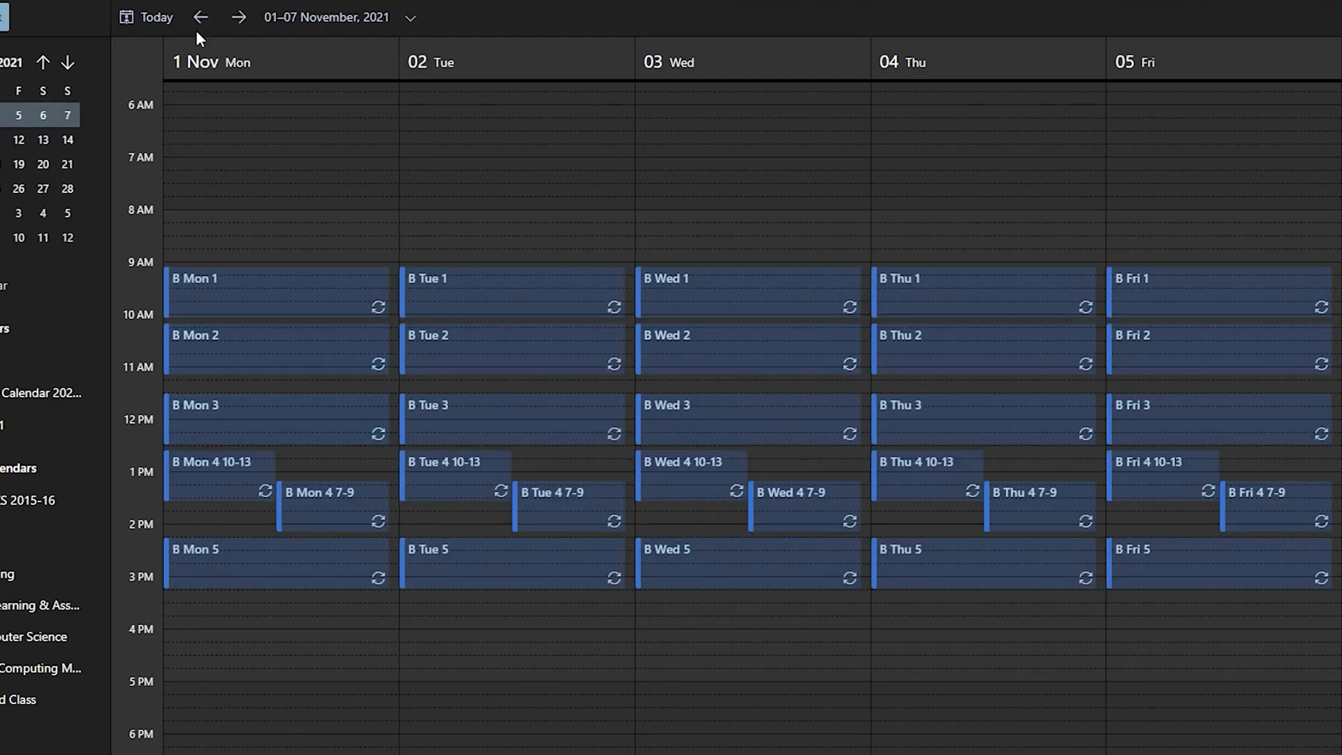
Delete all events in the B Mon 4 10-13 series
left_click(238, 481)
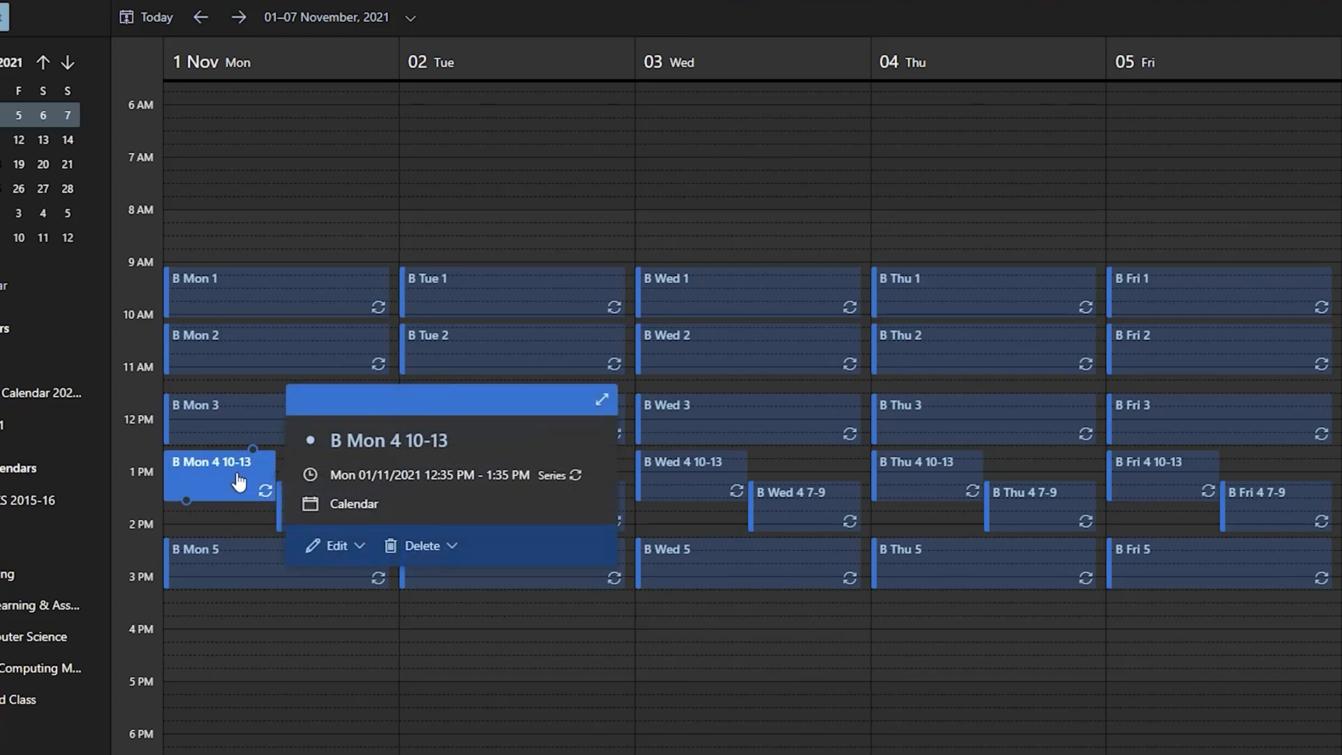
left_click(423, 545)
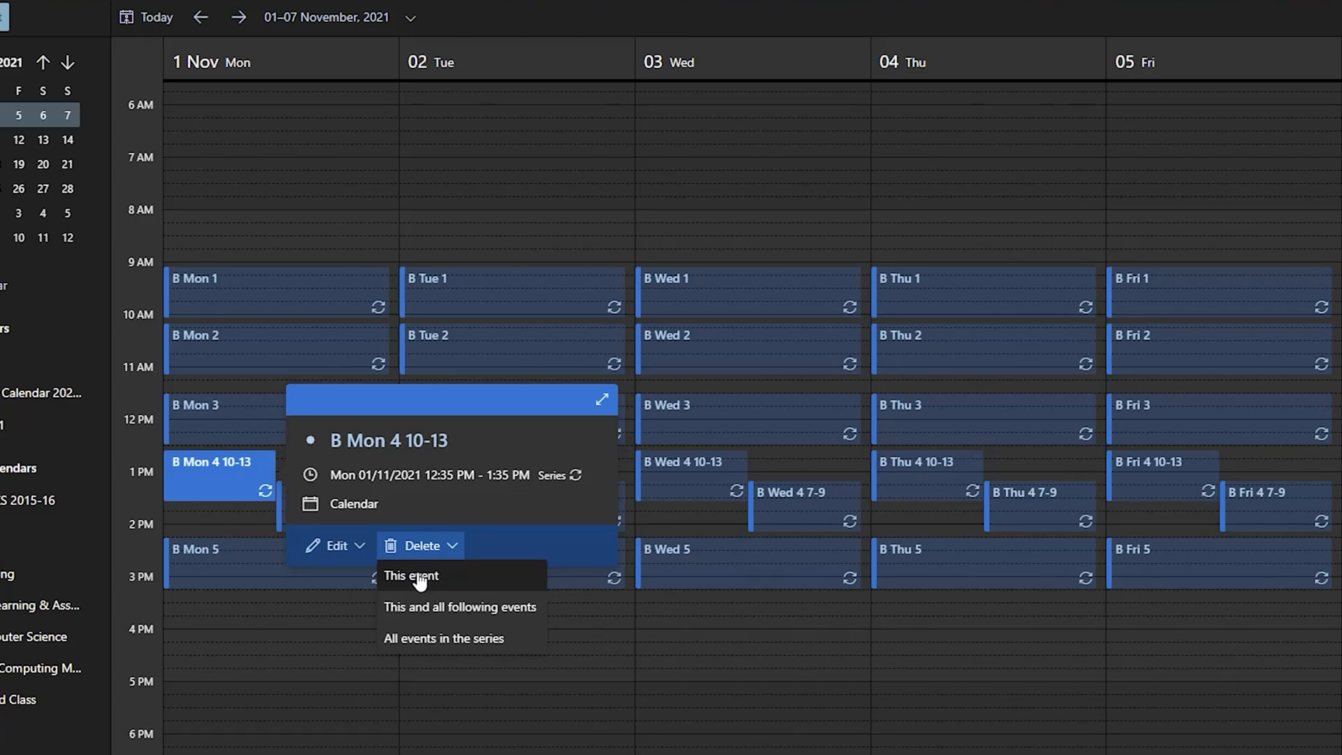
left_click(436, 639)
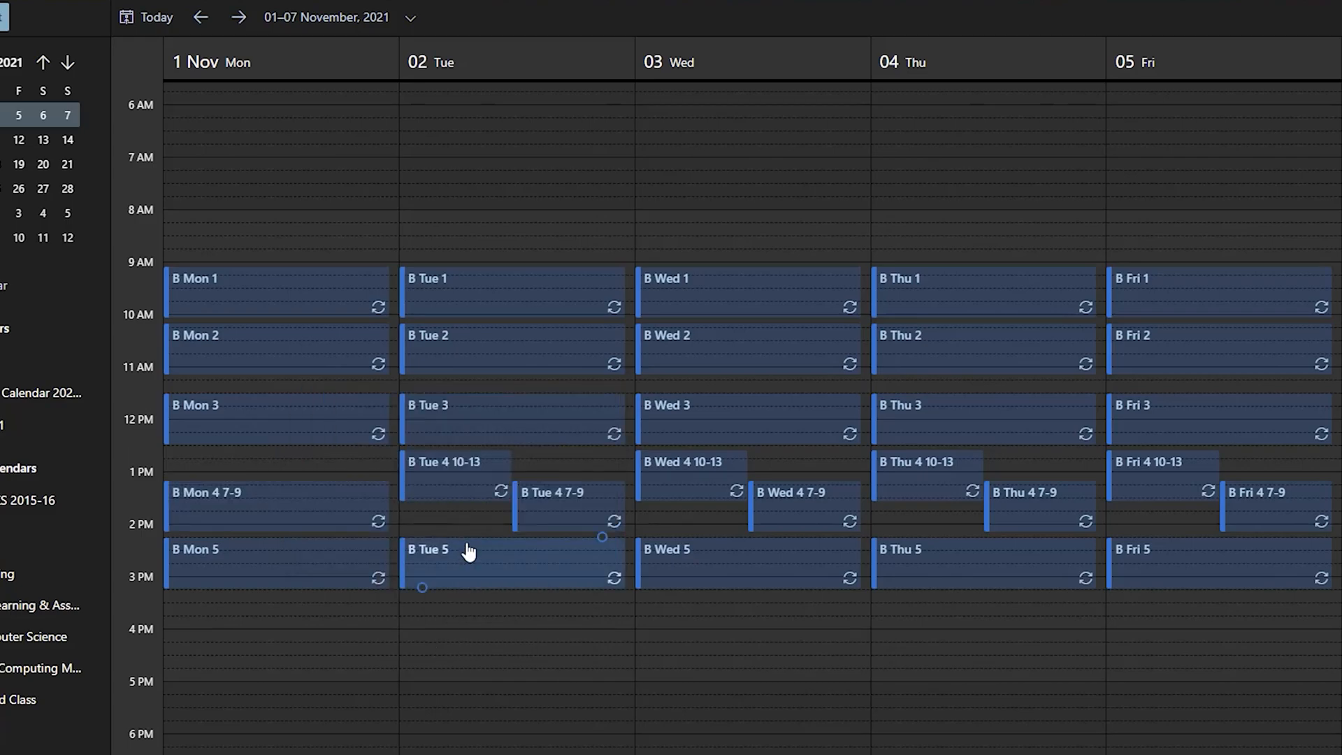
Delete all events in the B Mon 3 series
left_click(298, 420)
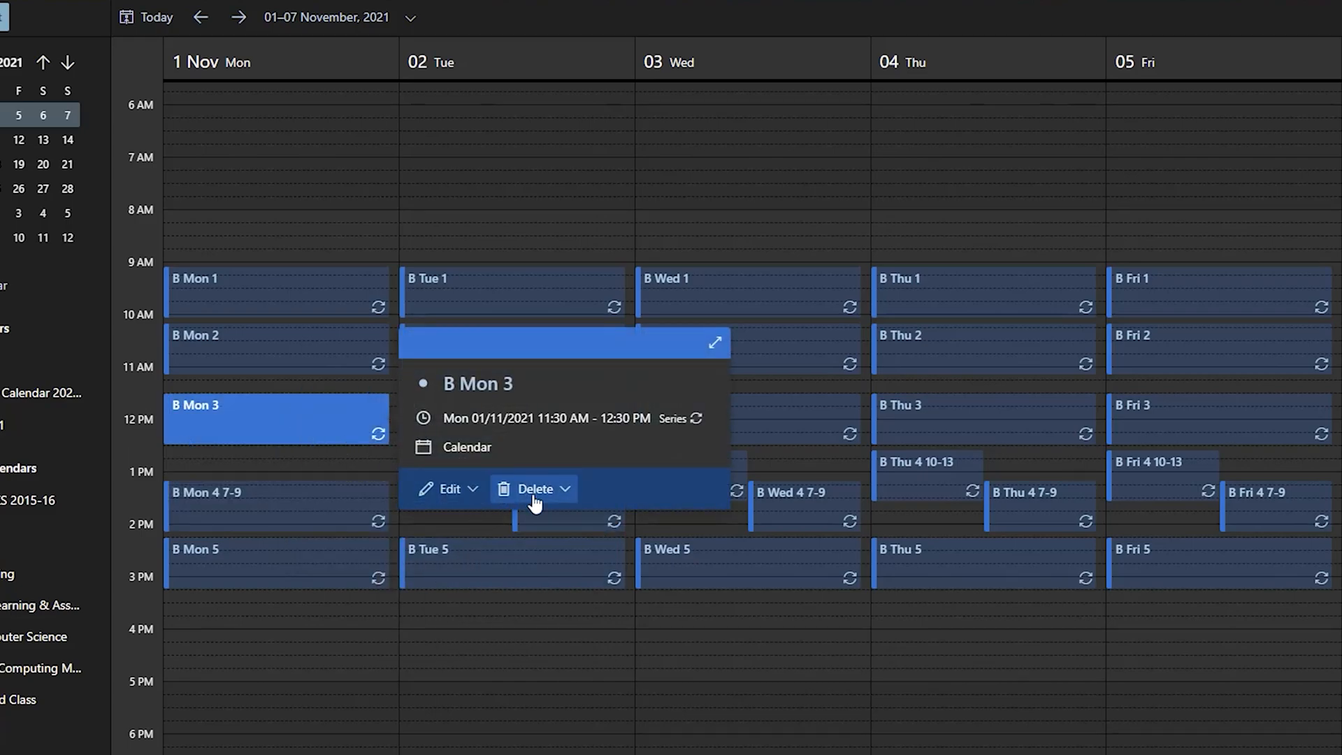
left_click(564, 491)
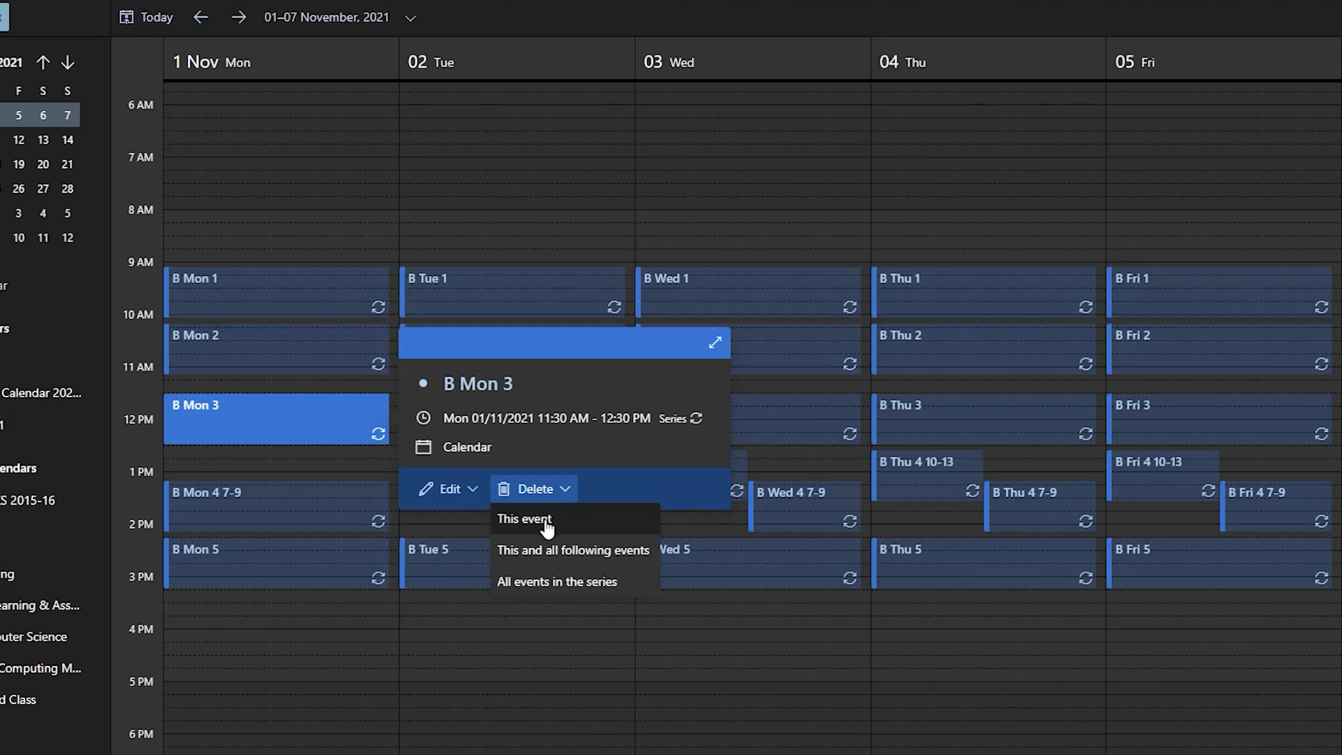
left_click(527, 581)
Check Monday's lessons in the earlier weeks back to 27 September – 3 October for the deleted series
left_click(200, 17)
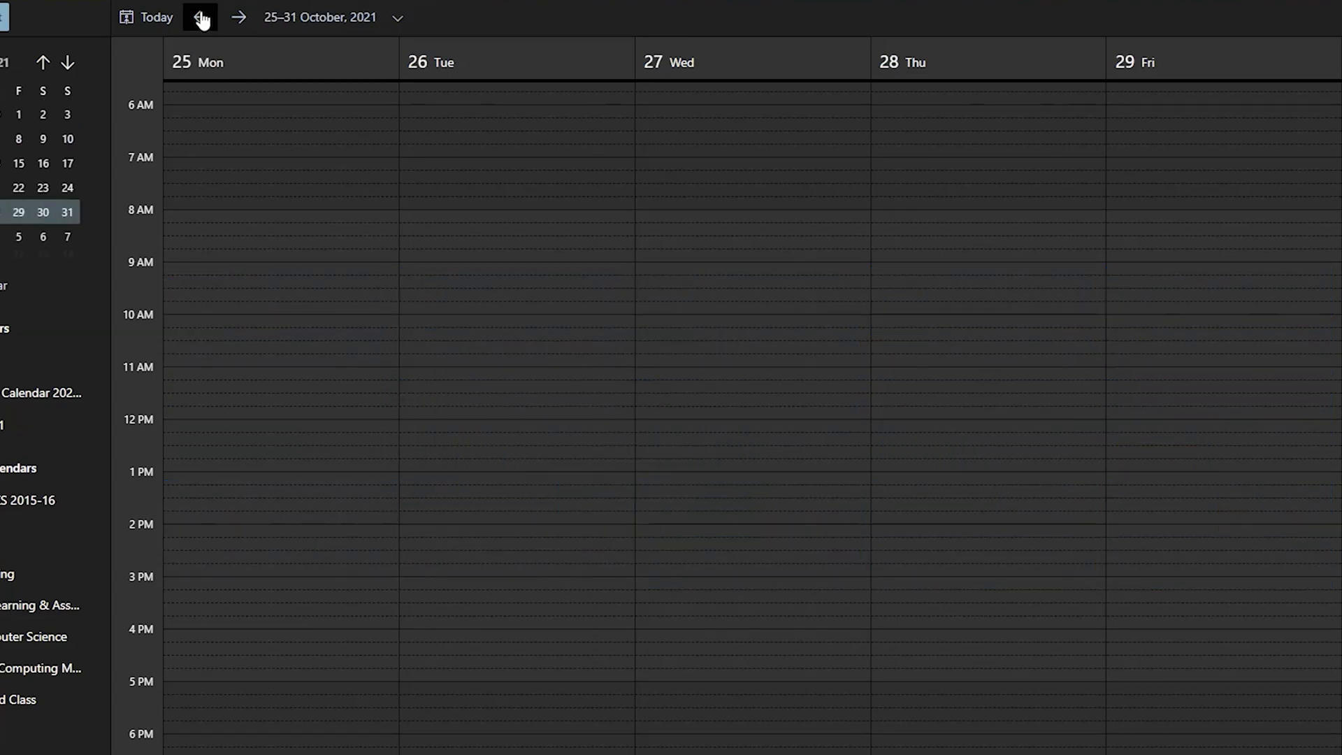
left_click(200, 18)
left_click(201, 17)
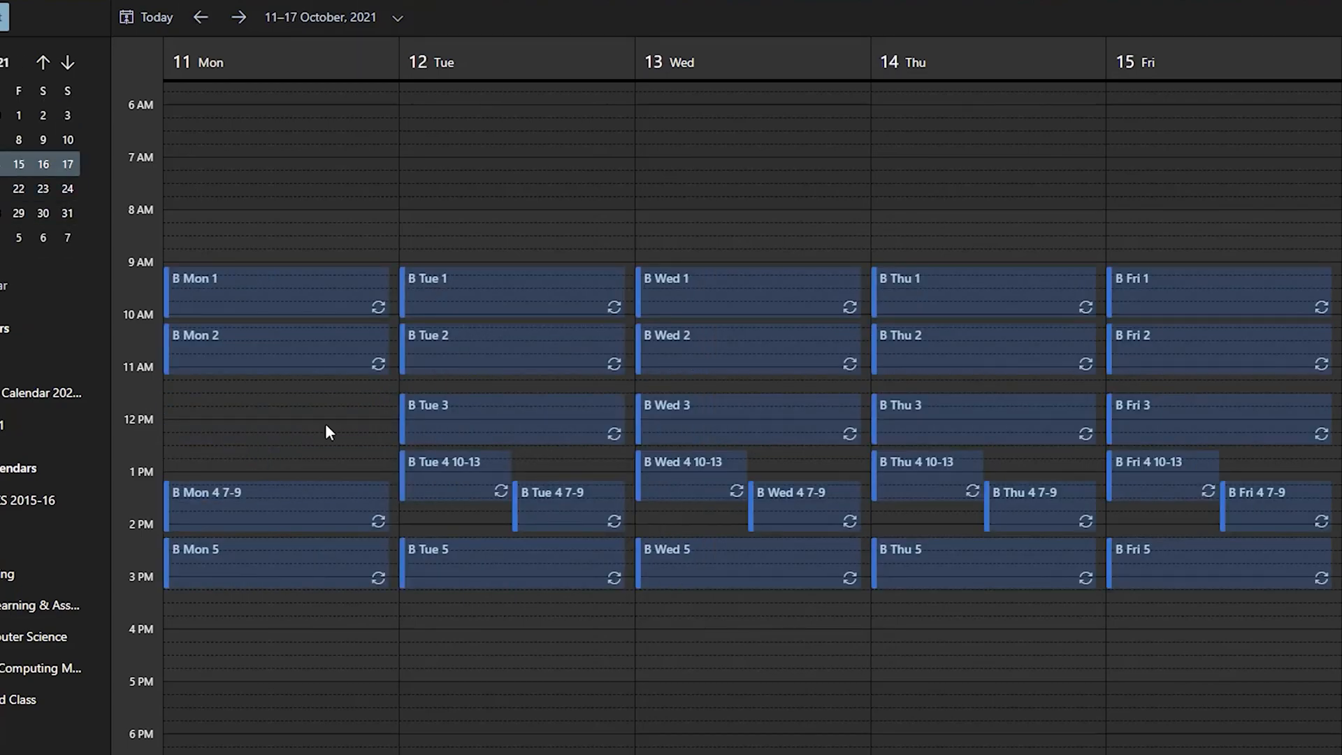
left_click(193, 16)
left_click(193, 16)
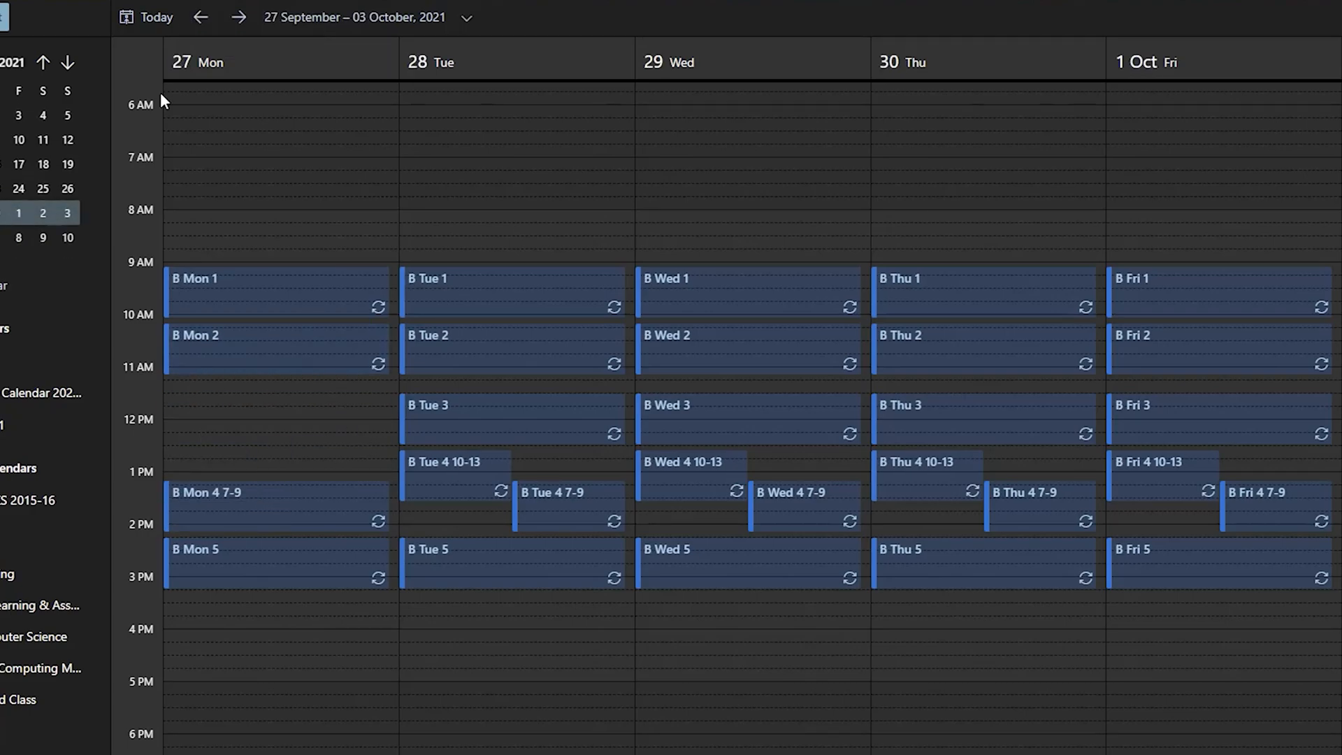
Display the completed NKS Lesson Calendar 2021-2 timetable on its own, with the Calendar events hidden
left_click(28, 393)
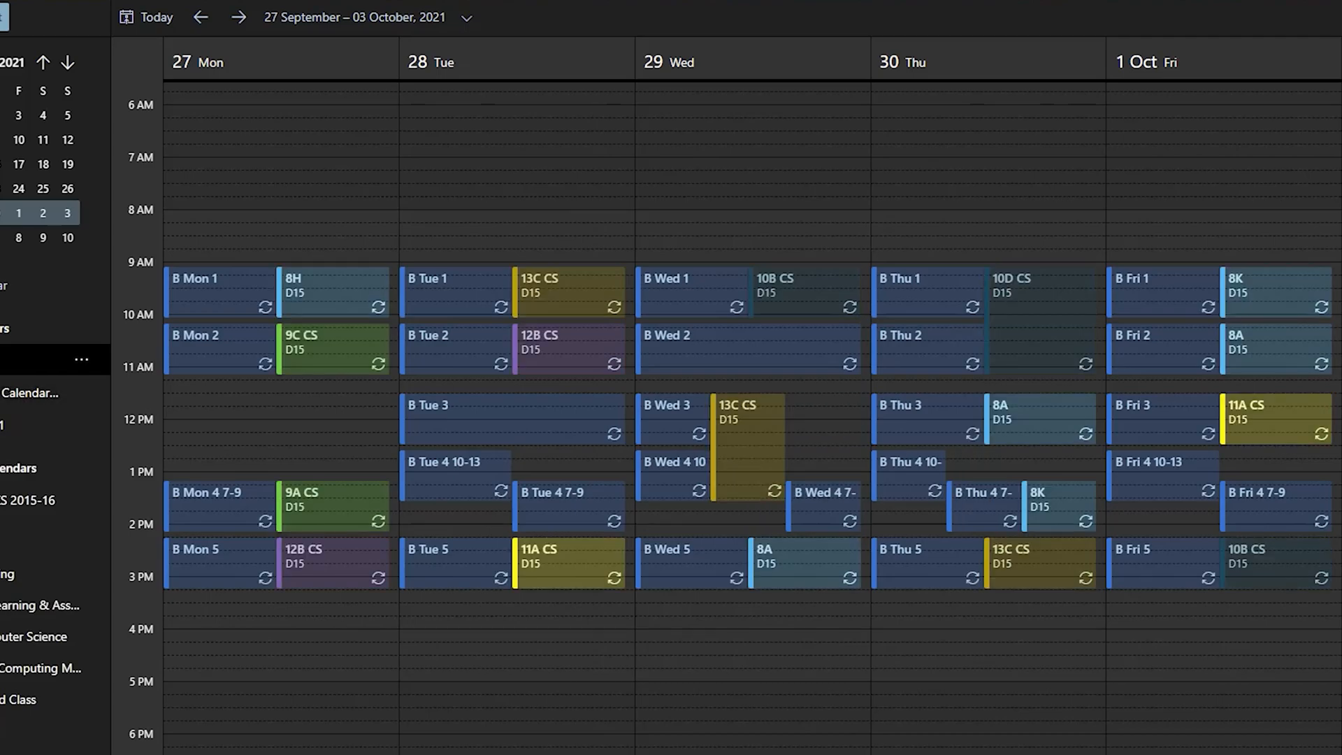
left_click(20, 426)
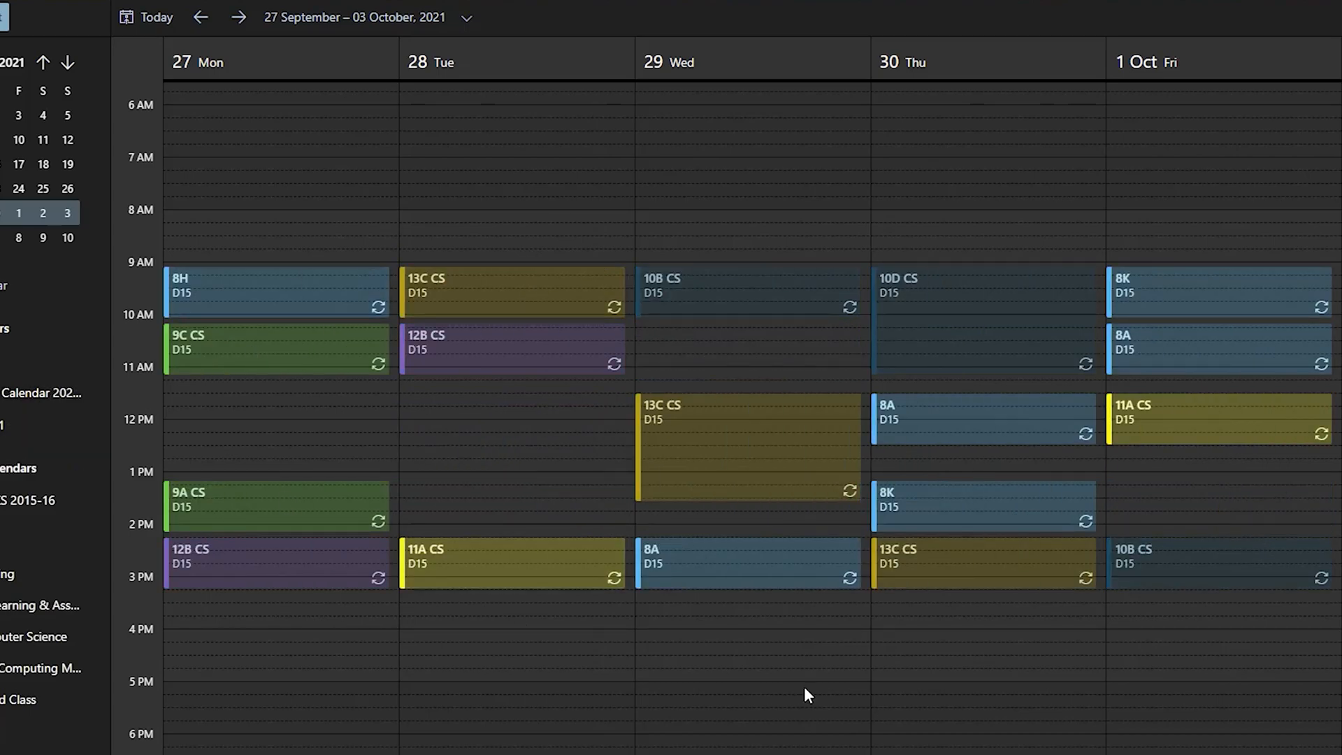
Open only the 27 September B Mon 1 event for full editing and enter the description "Lesson Objective: Binary to Hexadecimal conversion"
left_click(308, 298)
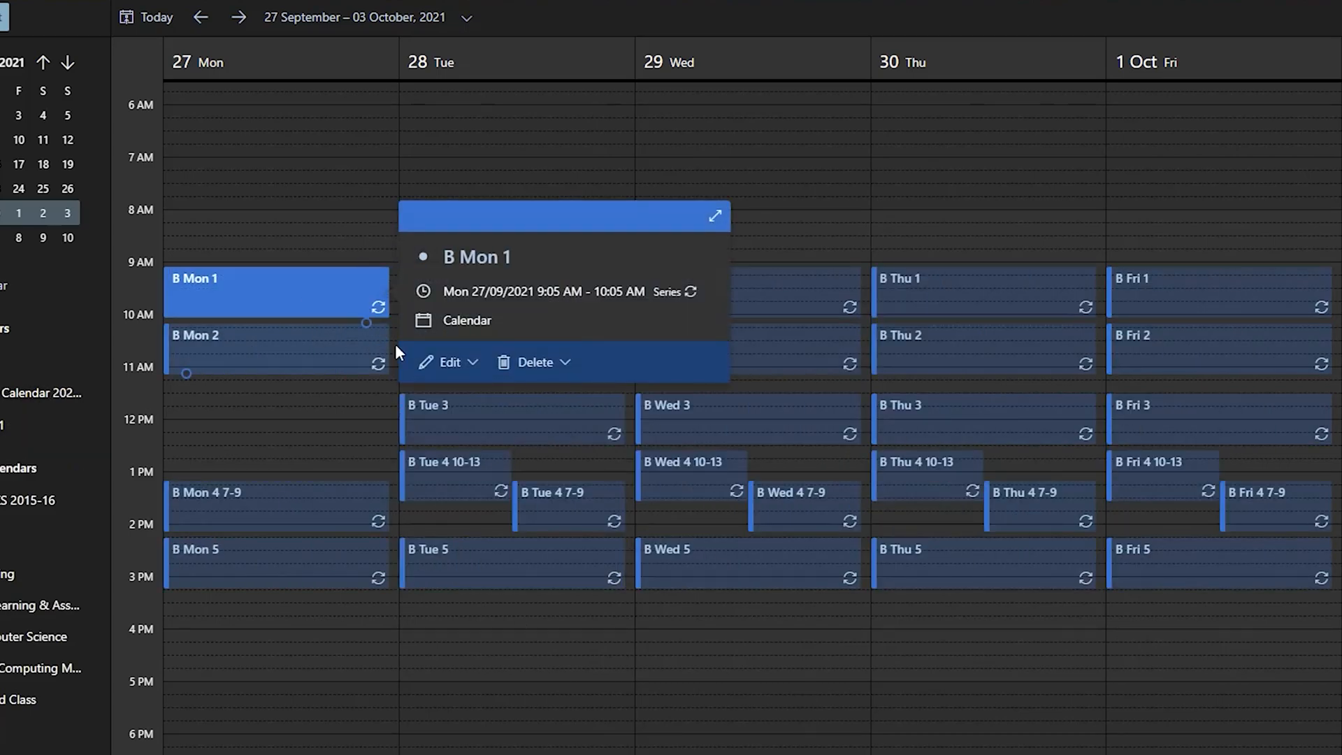
left_click(458, 364)
left_click(461, 393)
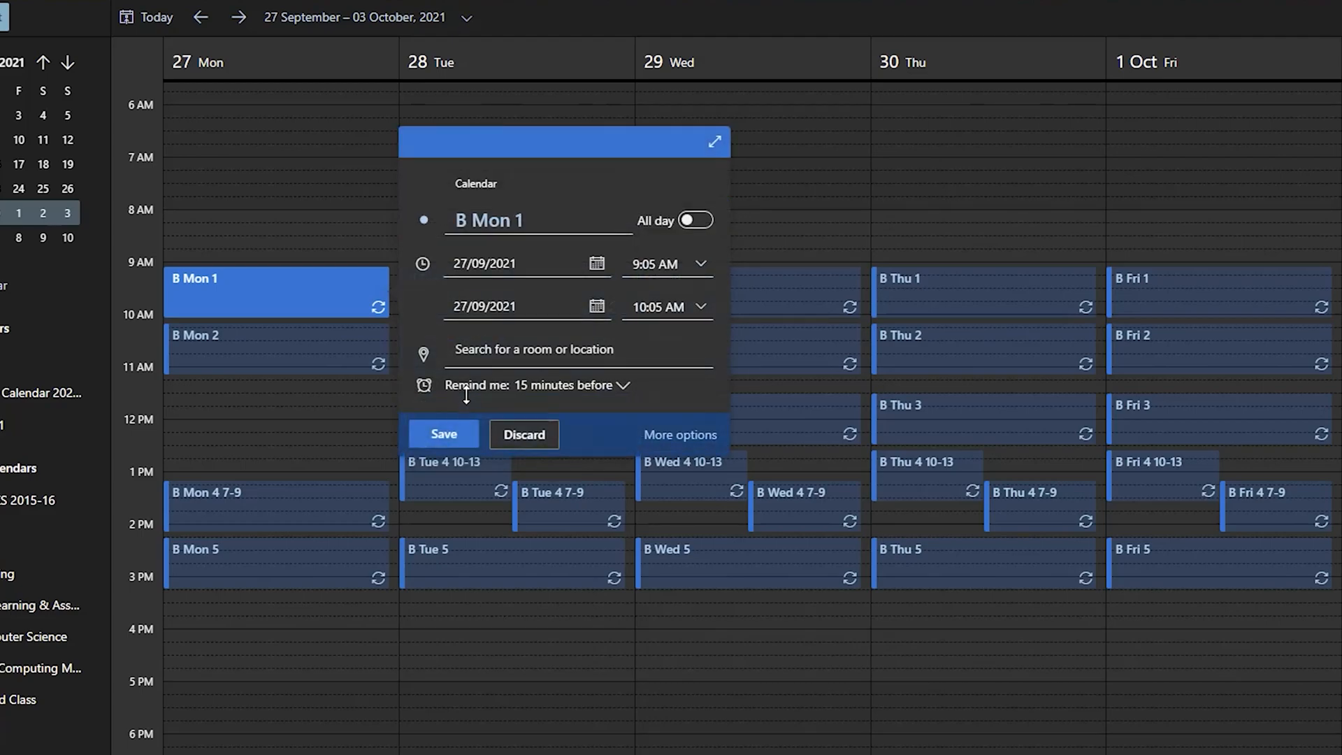
left_click(692, 445)
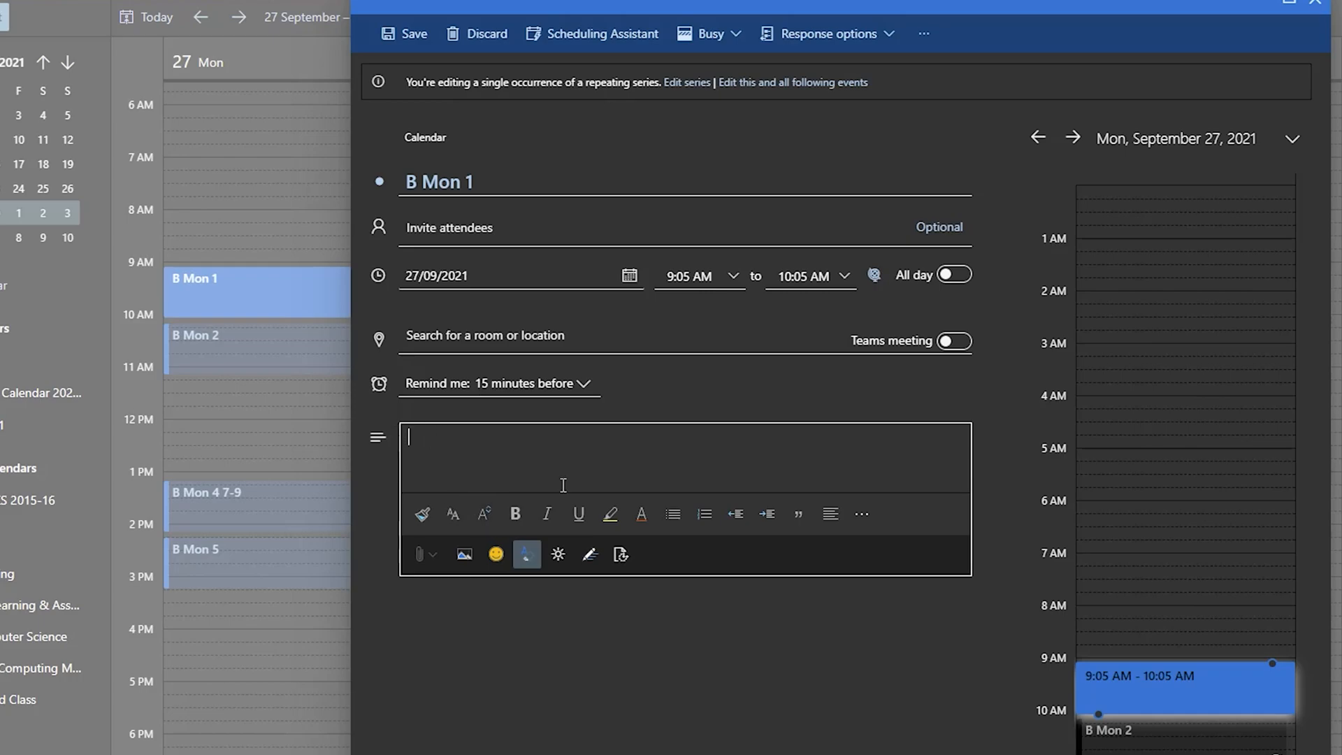
type("Lesson Objective:")
type("b")
key("BackSpace")
type("Binary to Hexadecimal conversion")
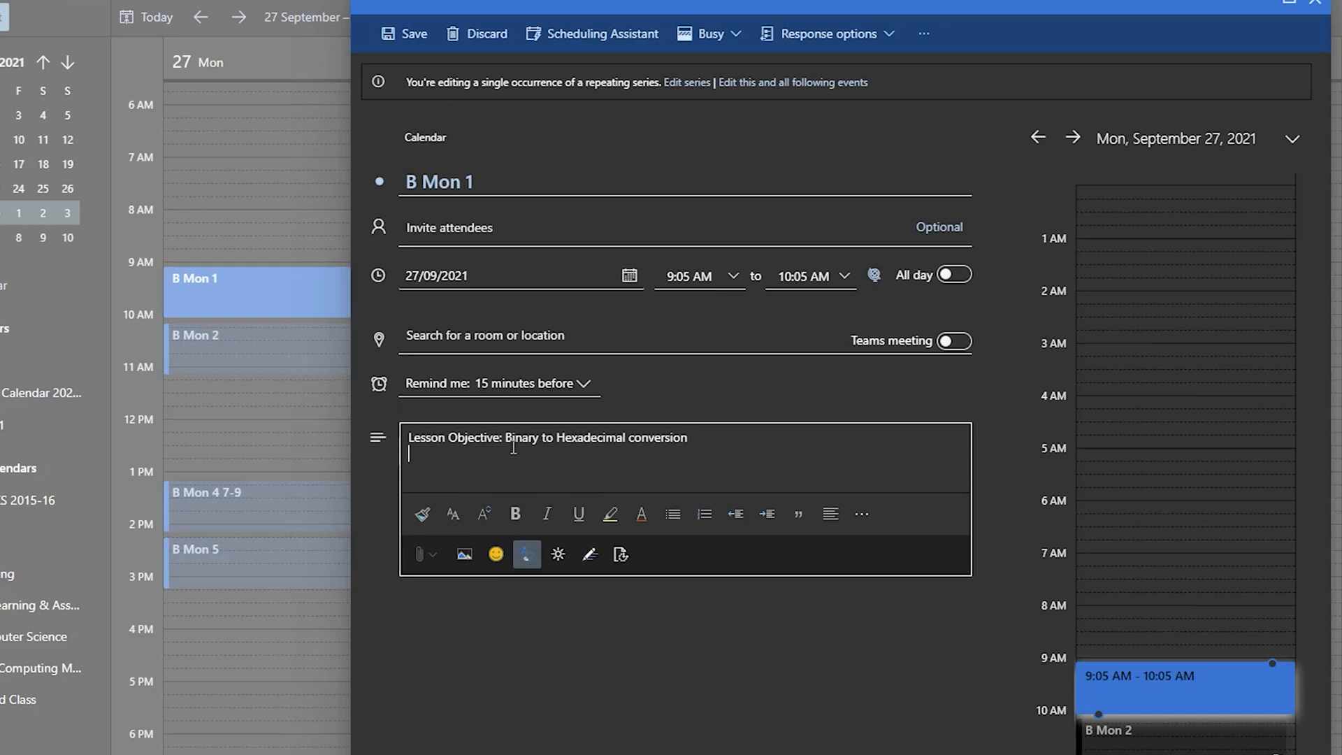
Add the description lines "Resource: OneNote Workbook 1.2(pt2) Wb 3" and a note to check the named student's currently late Wb2 homework
key("Return")
type("Resource: OneNote Workbook 1.2(pt2) Wb 3")
key("Return")
type("Check Jimmy's HW for Wb2 (currently late)")
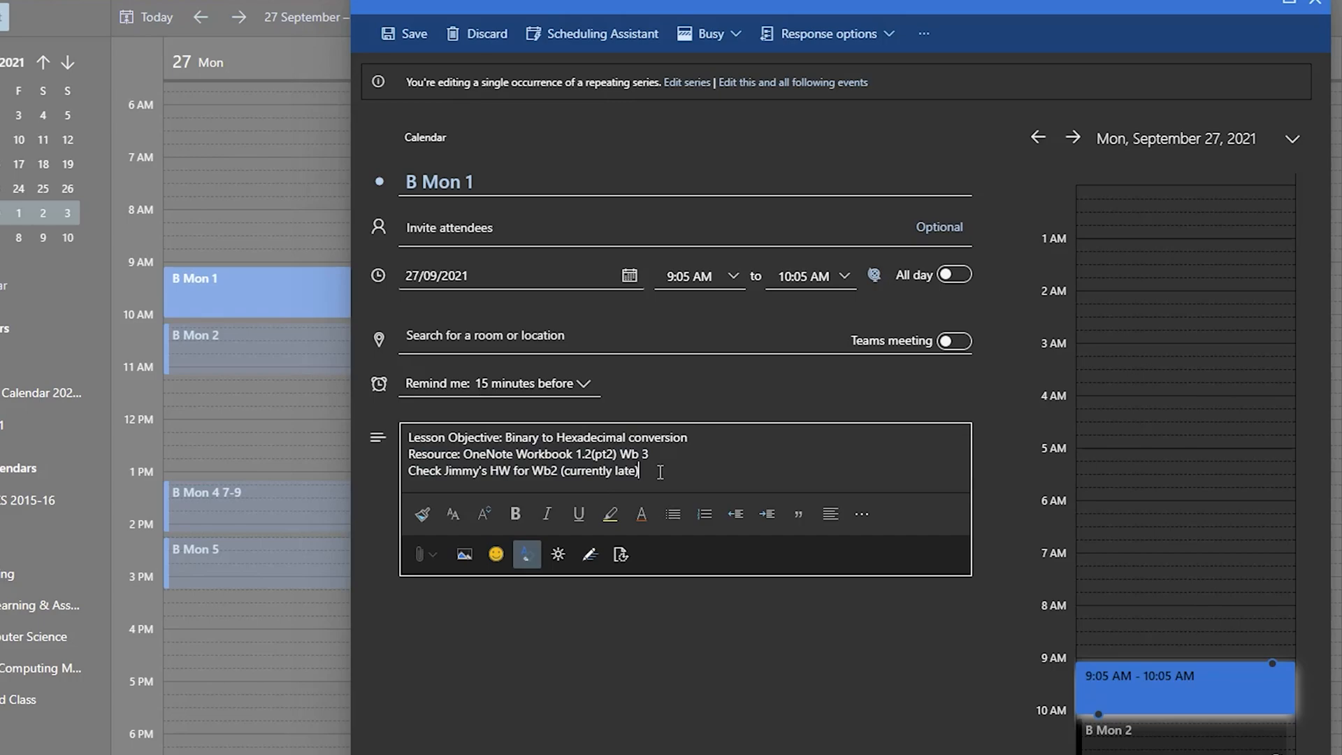
Highlight the homework note in yellow, set the event's reminder to Never and save the event
left_click_drag(660, 473, 418, 467)
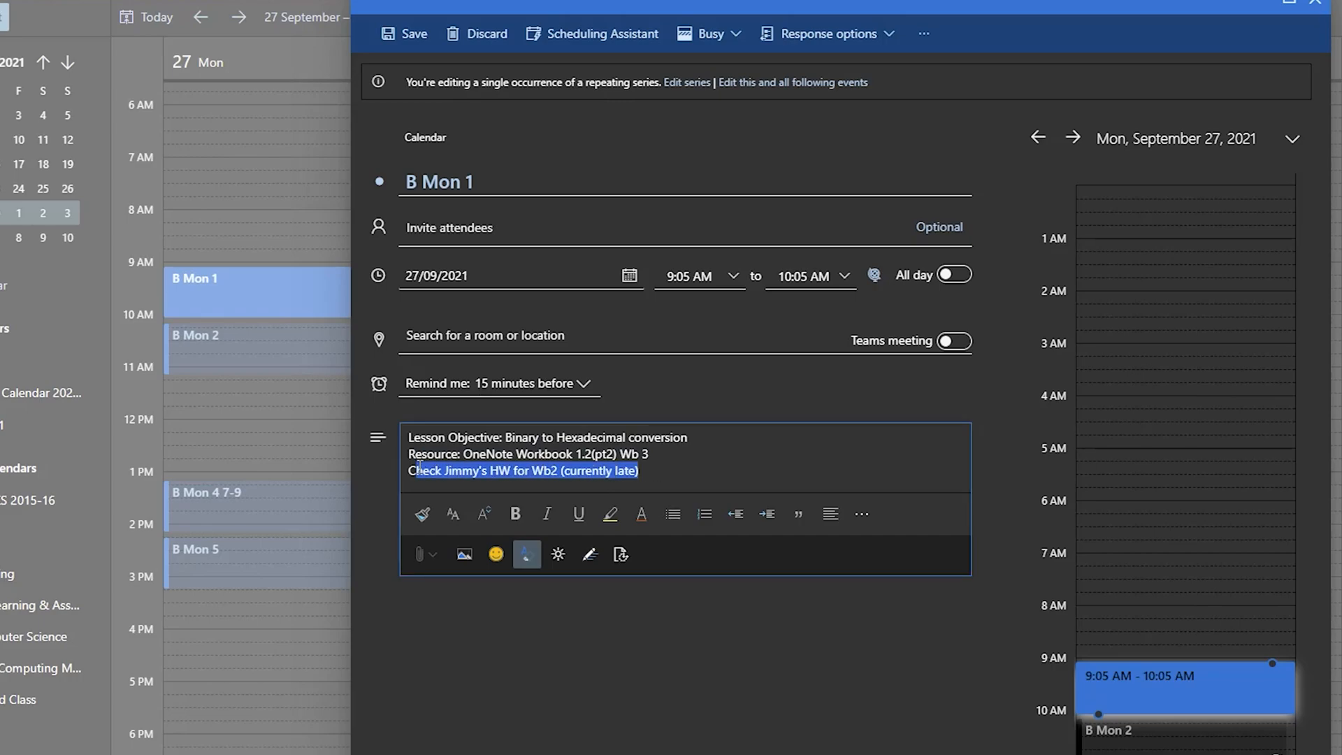
left_click(610, 514)
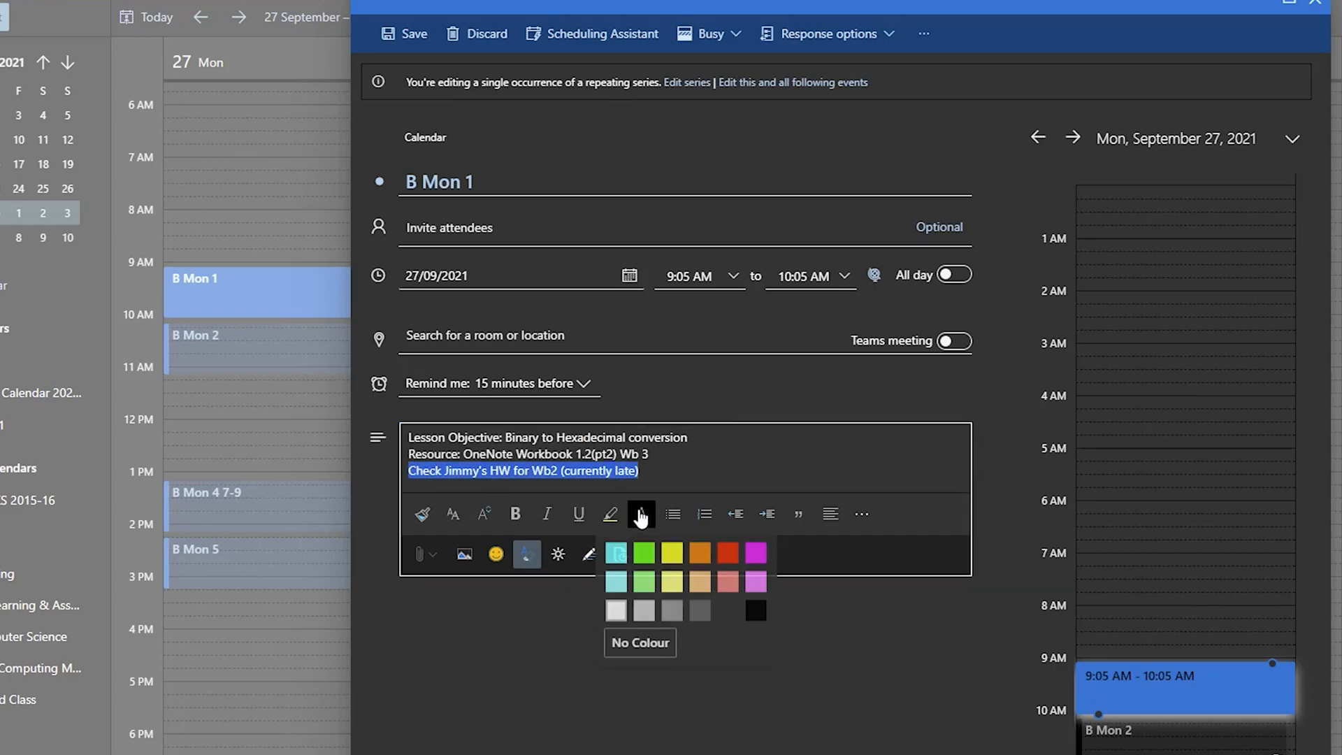
left_click(672, 555)
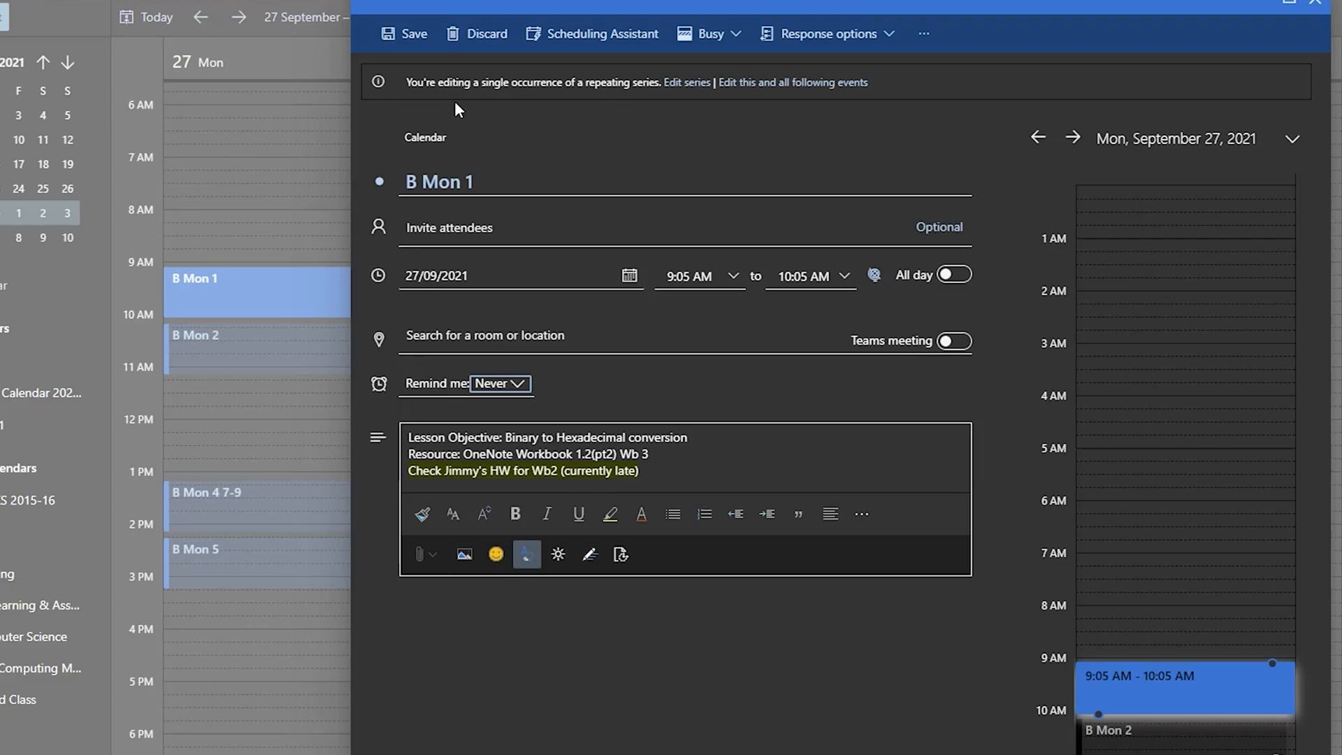
left_click(400, 36)
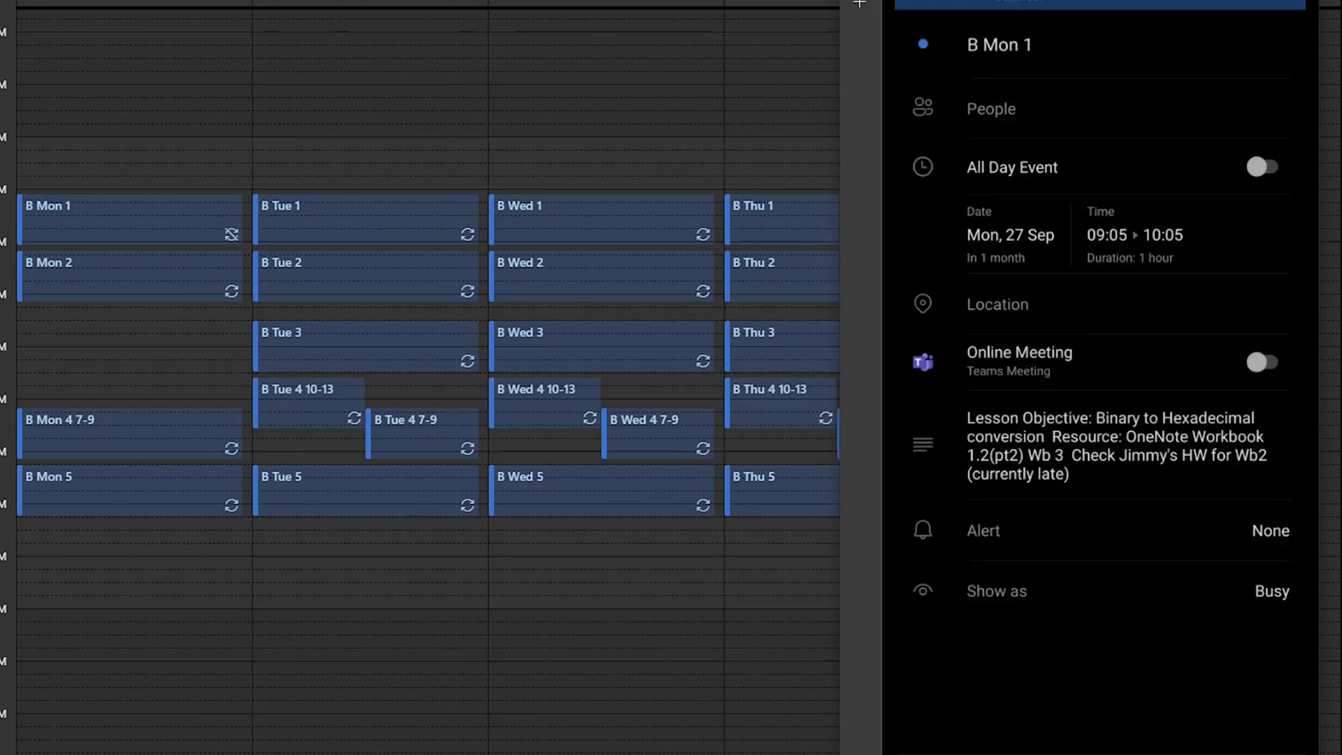
Turn on the Teams meeting option for the 27 September B Mon 1 event
left_click(1263, 362)
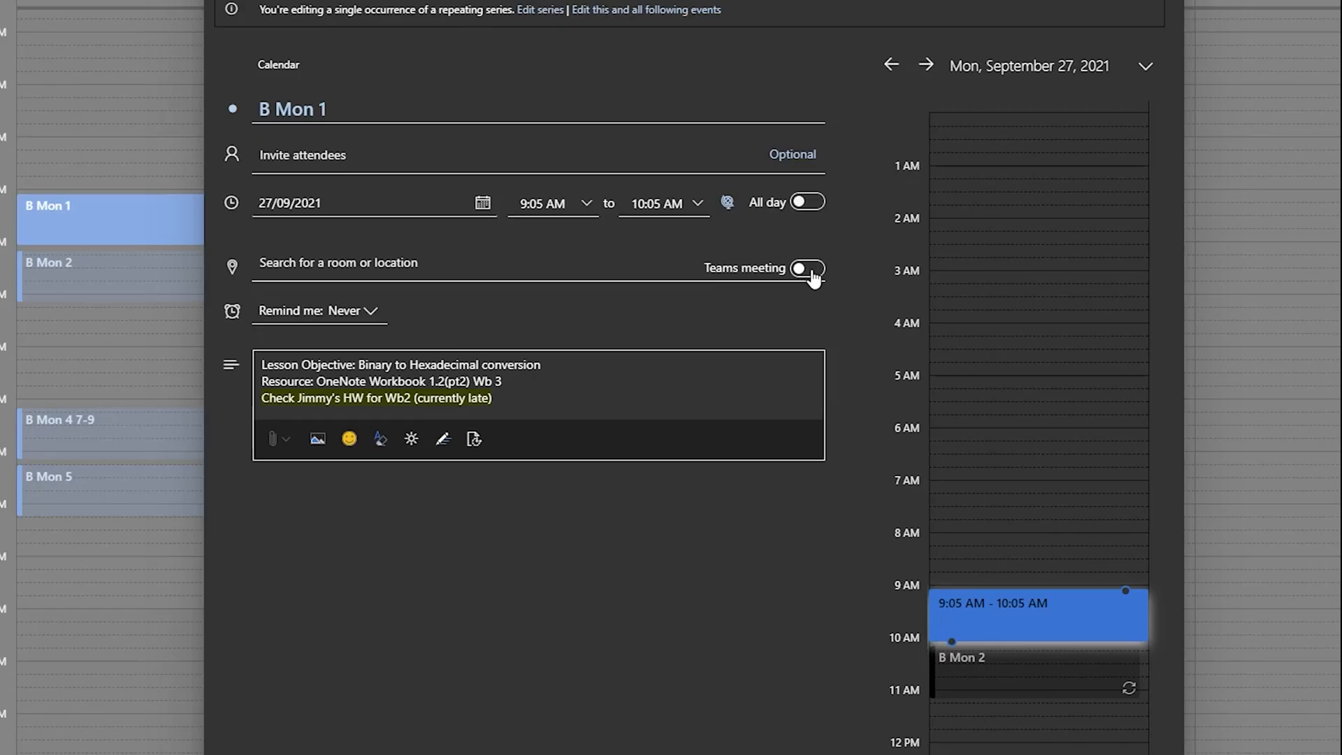
left_click(811, 272)
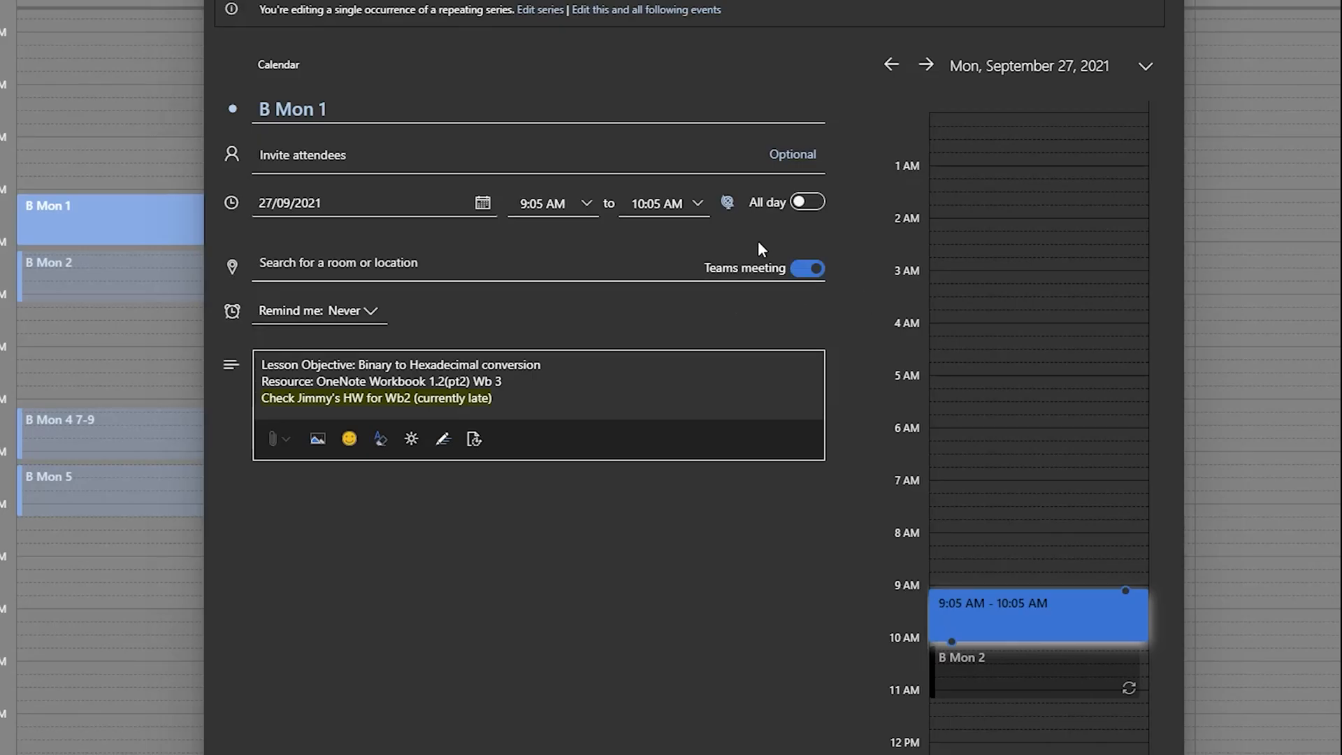